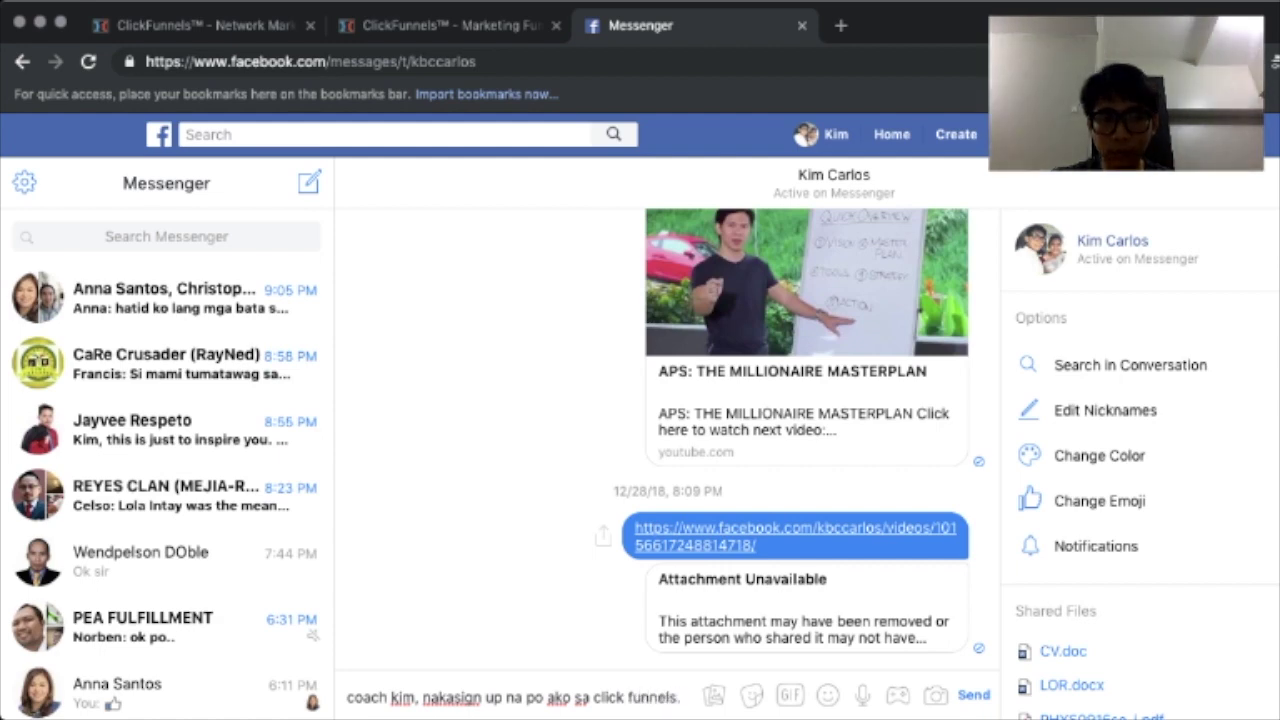
# Step: Finish and send the chat message with "pwede ko na po ba makuha yung free sales funnel template ko?"
pyautogui.write('pwede kp na p')
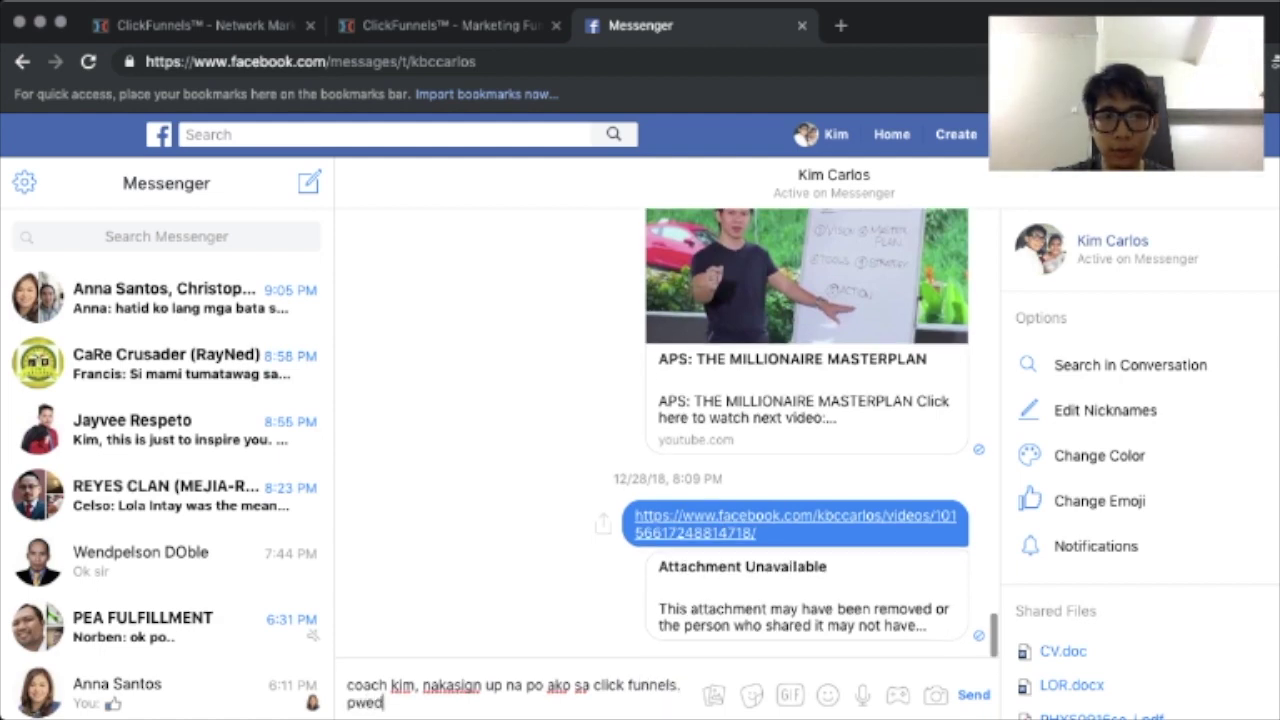
pyautogui.write('o b')
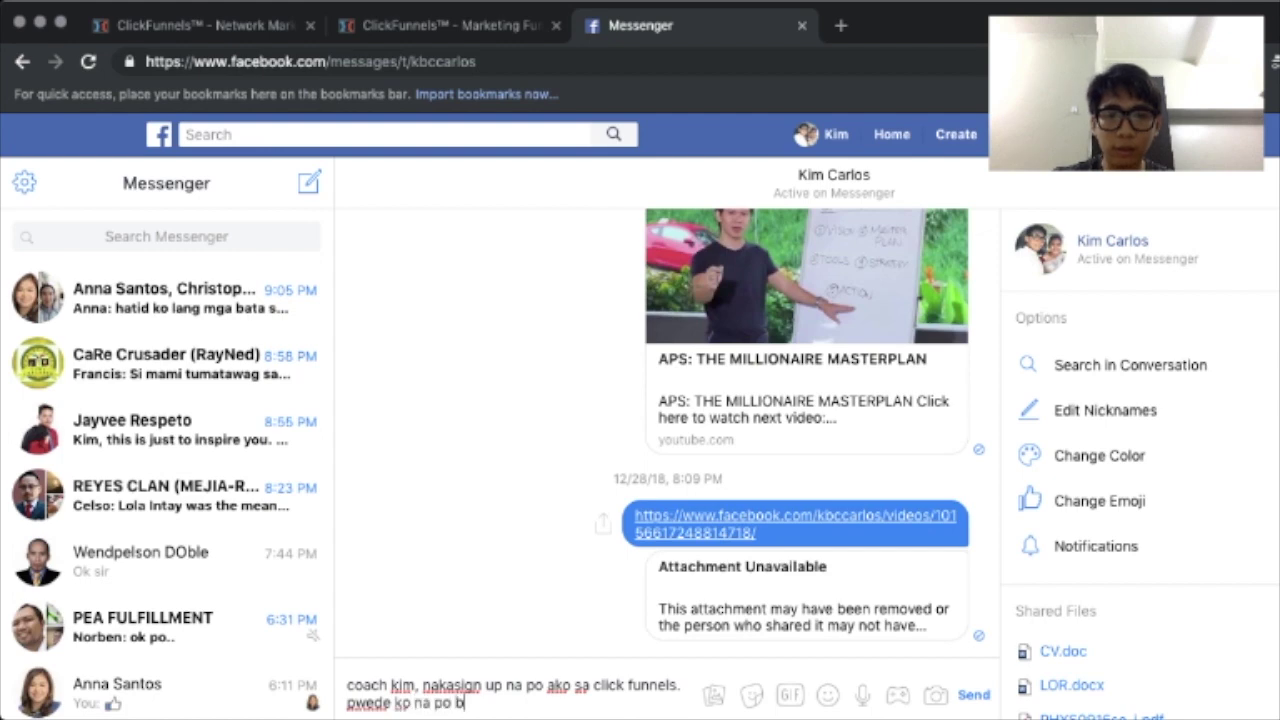
pyautogui.write('a makuha y')
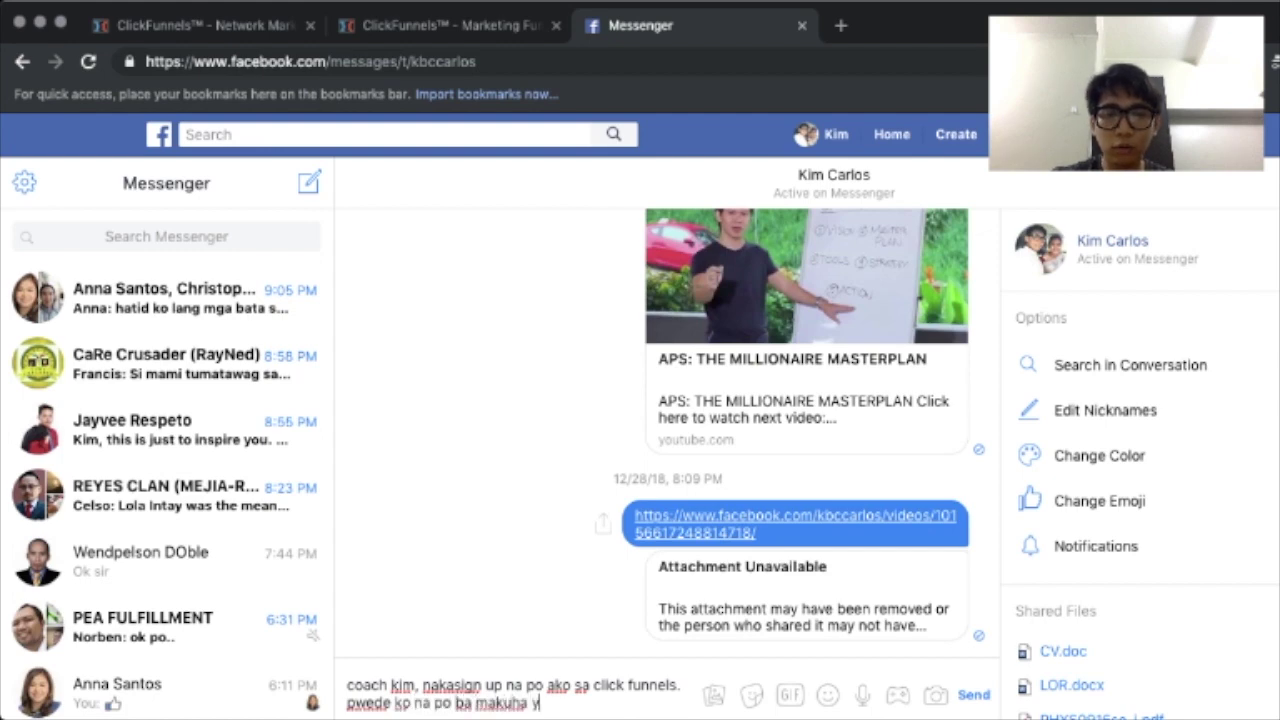
pyautogui.write('ung free')
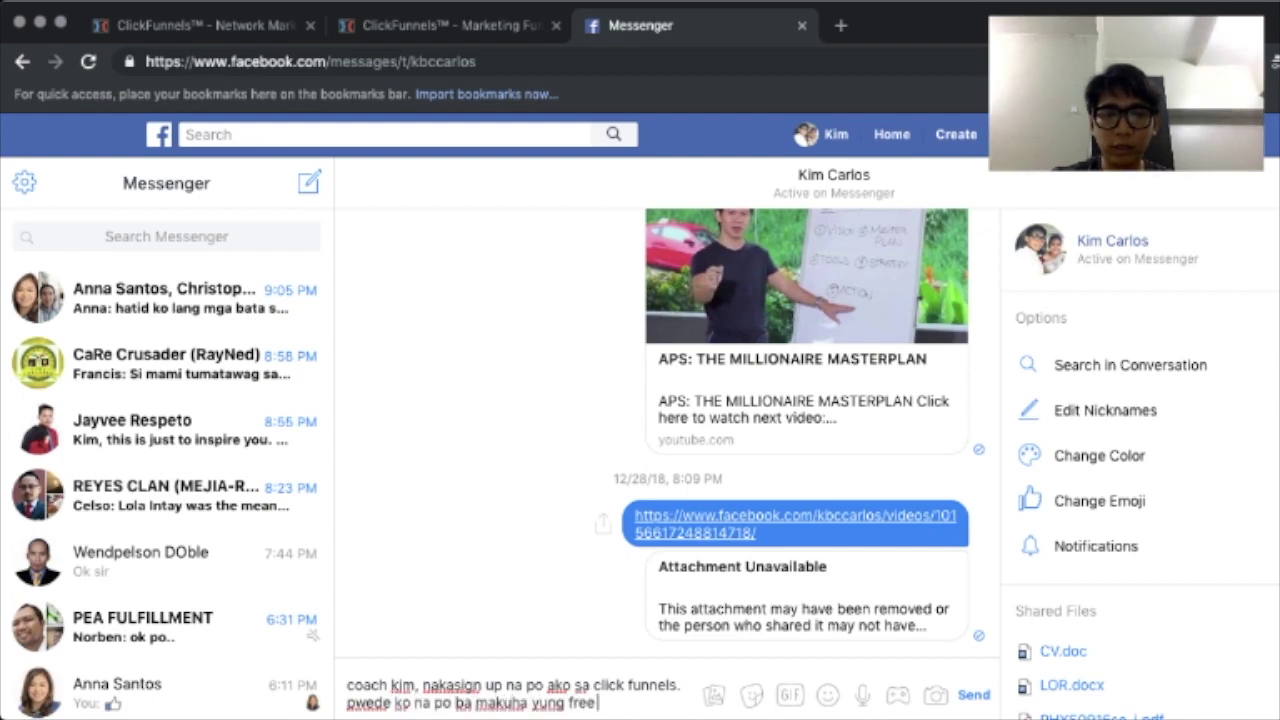
pyautogui.write(' sales funnel')
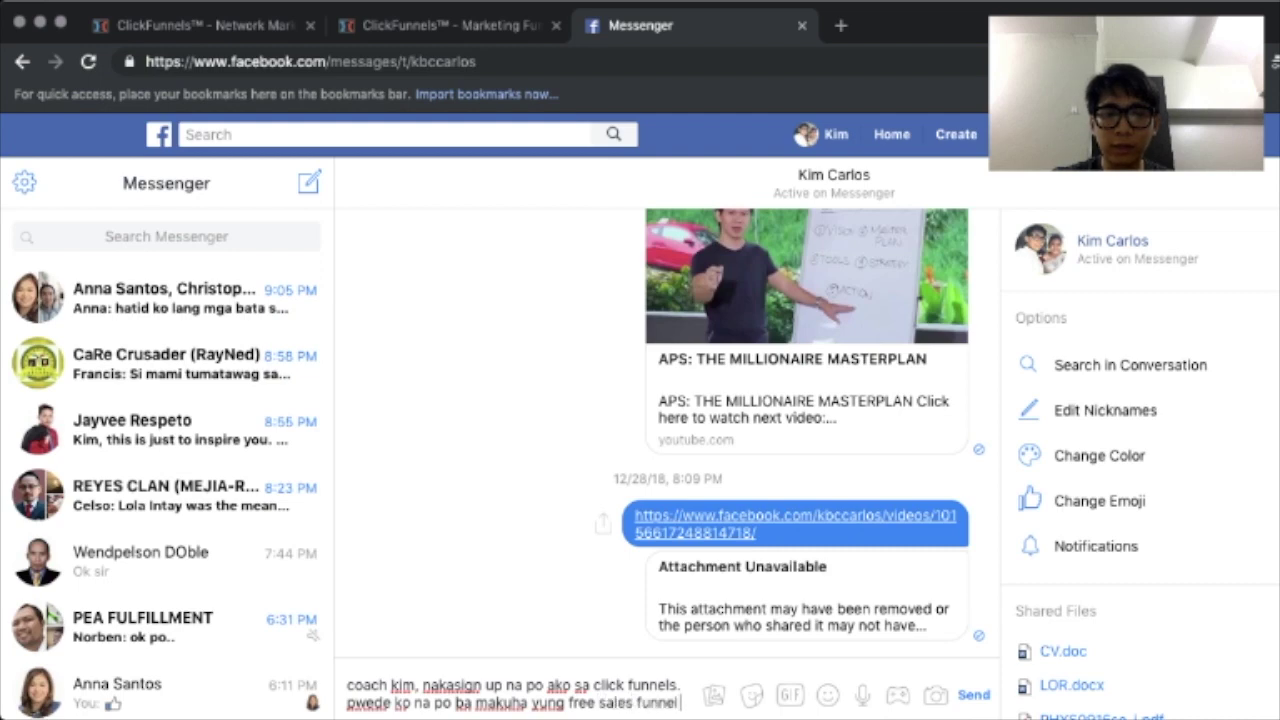
pyautogui.write(' template ko?')
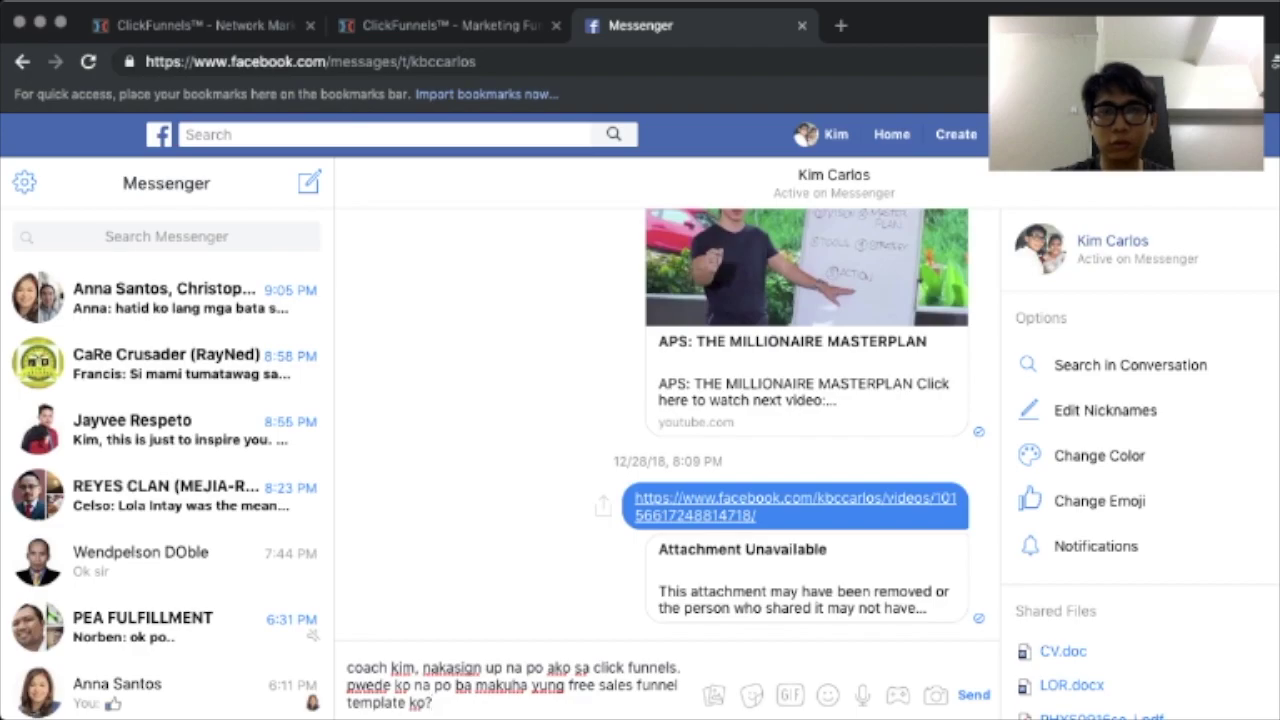
pyautogui.press('Return')
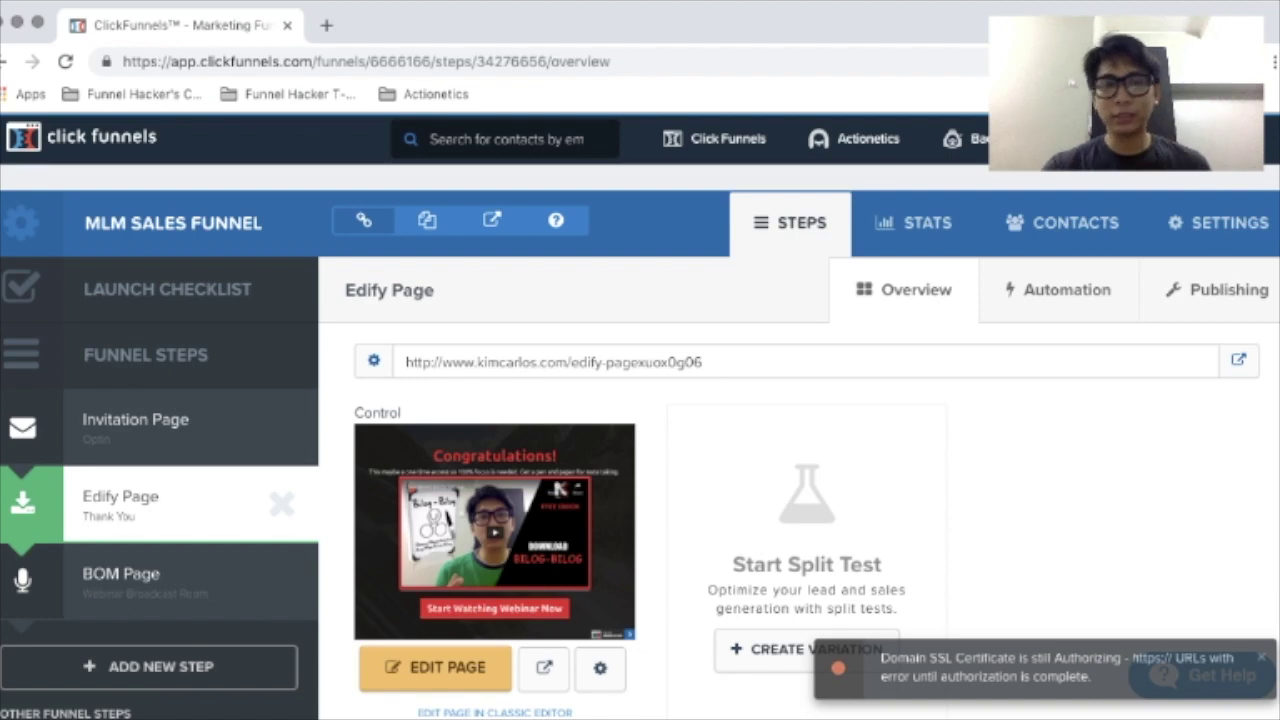
# Step: Open the Invitation Page in the editor and change its headline to "How To Start A Profitable Business With Less Capital"
pyautogui.click(150, 575)
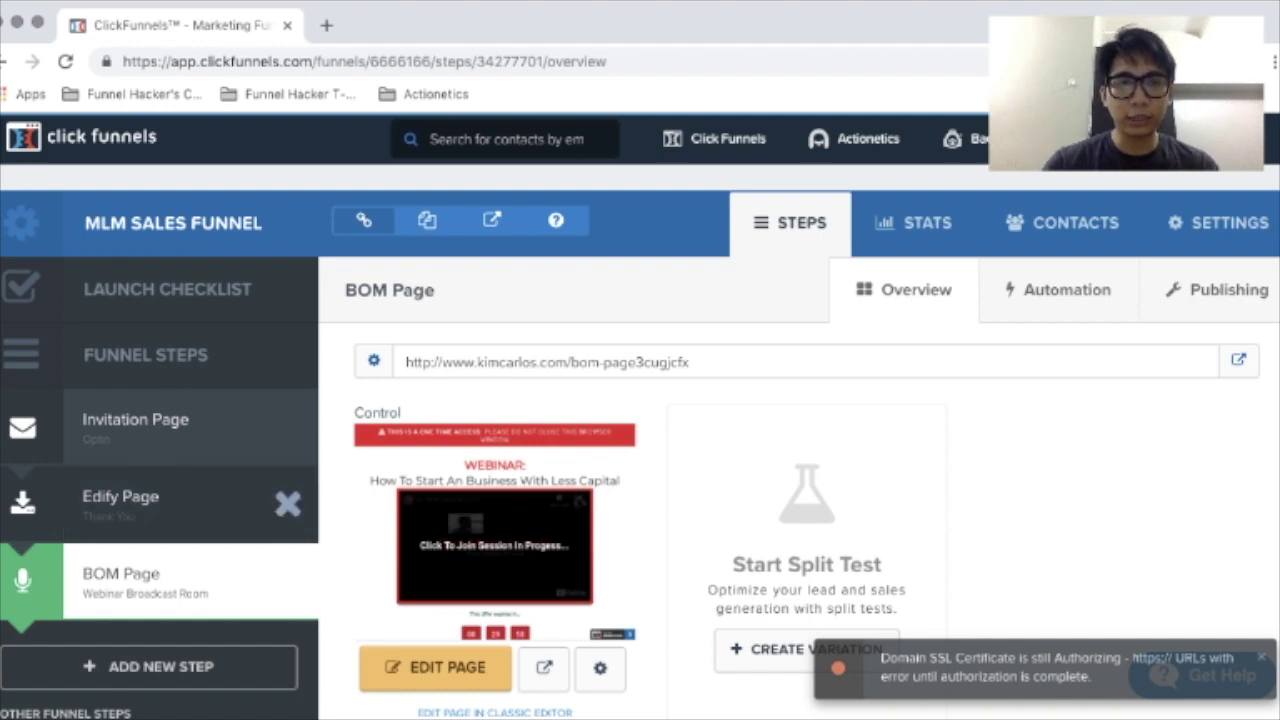
pyautogui.press('super+r')
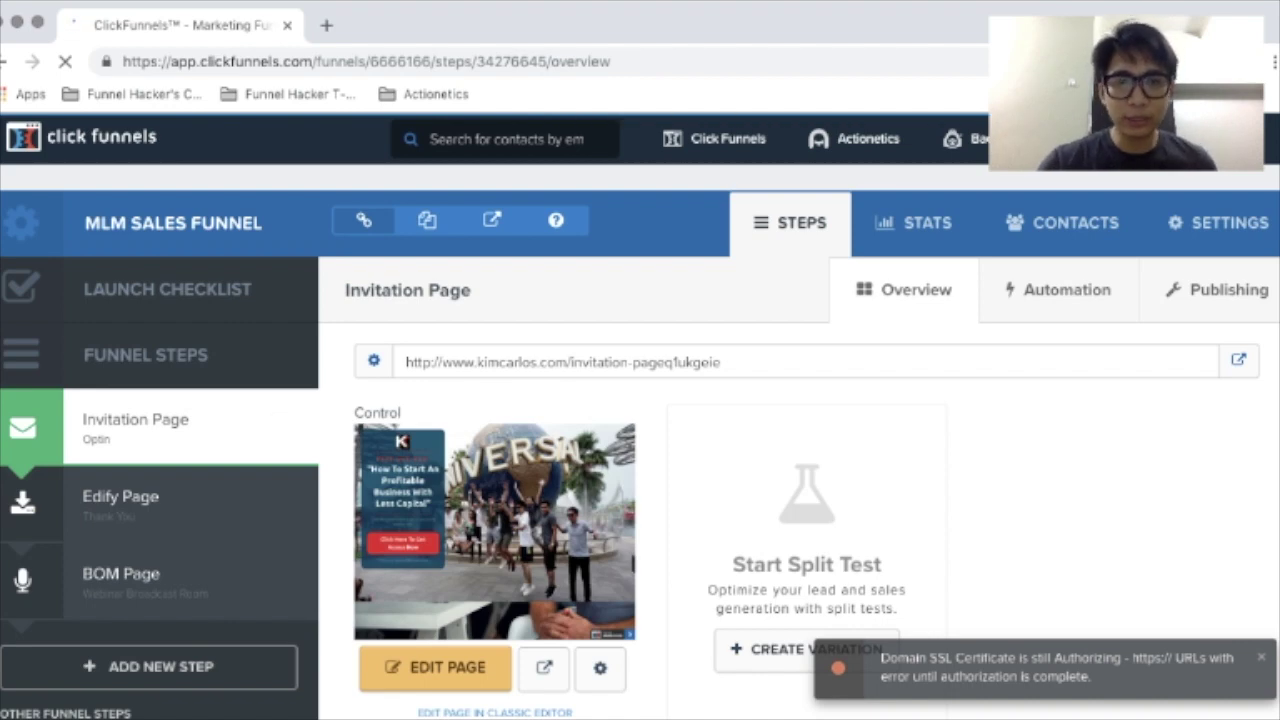
pyautogui.click(435, 667)
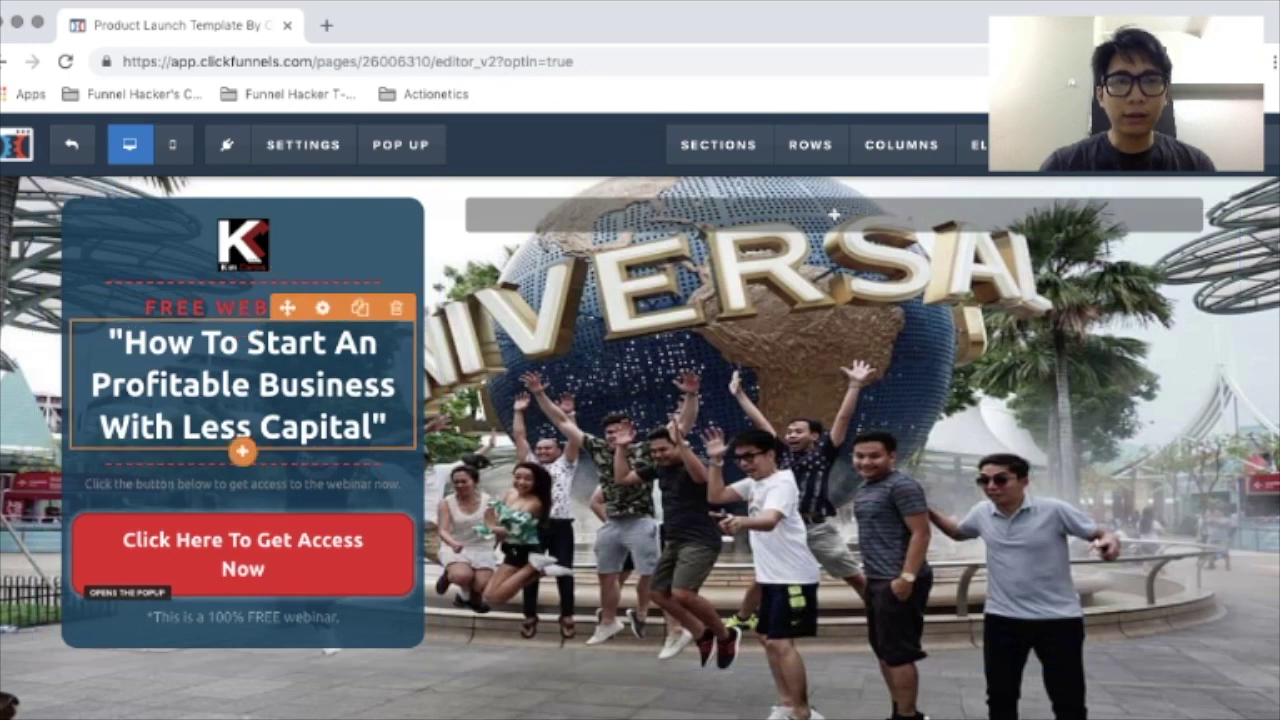
pyautogui.click(378, 342)
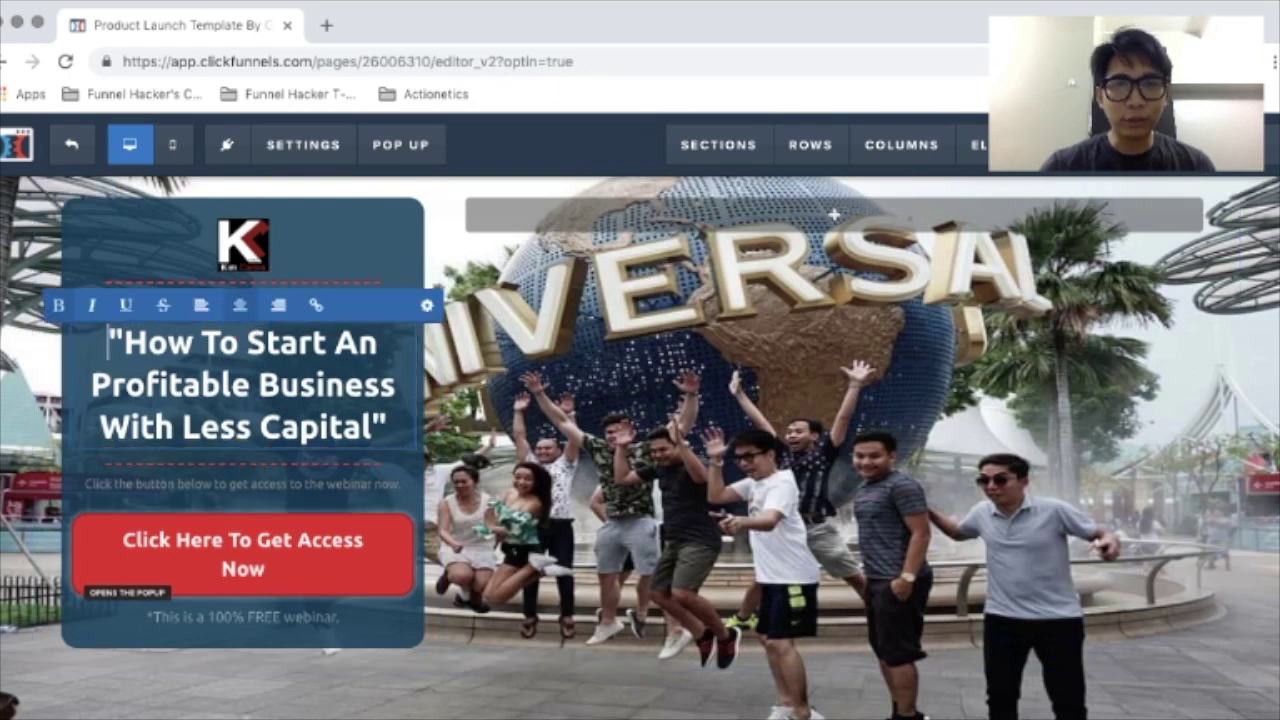
pyautogui.press('BackSpace')
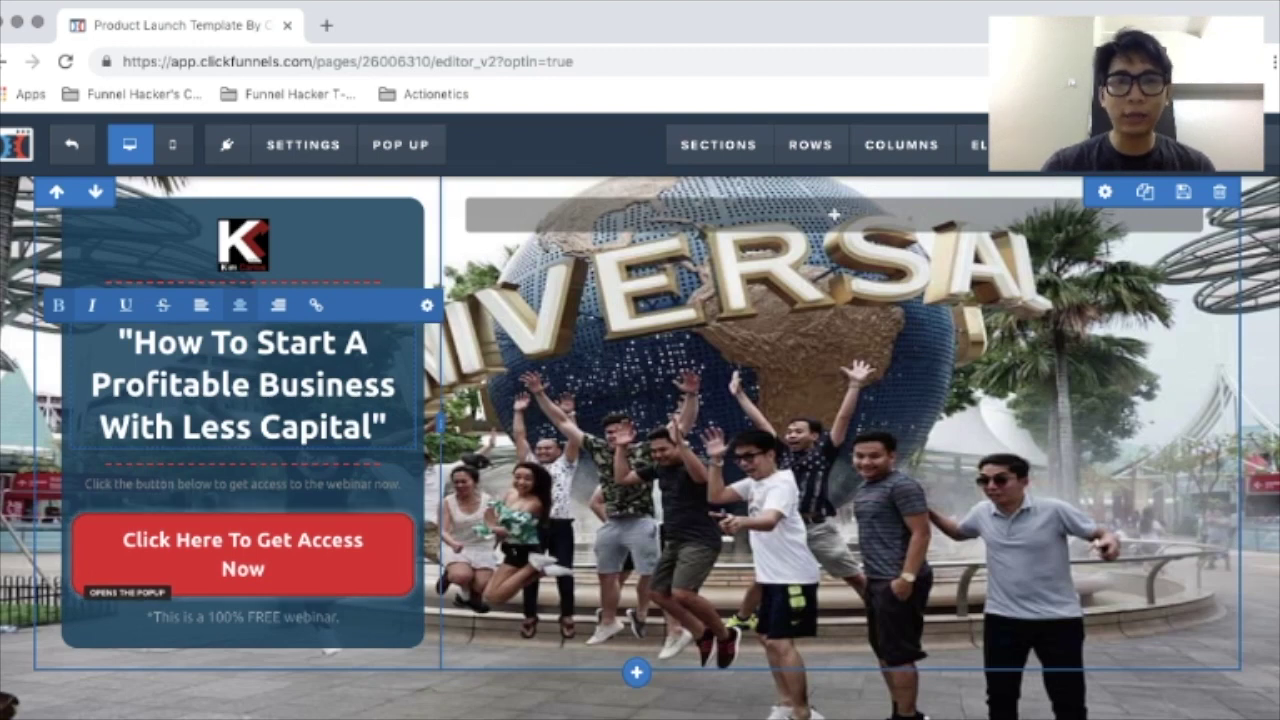
# Step: Show the page's pop-up and retype the word "Link?" at the end of its headline
pyautogui.moveTo(400, 144)
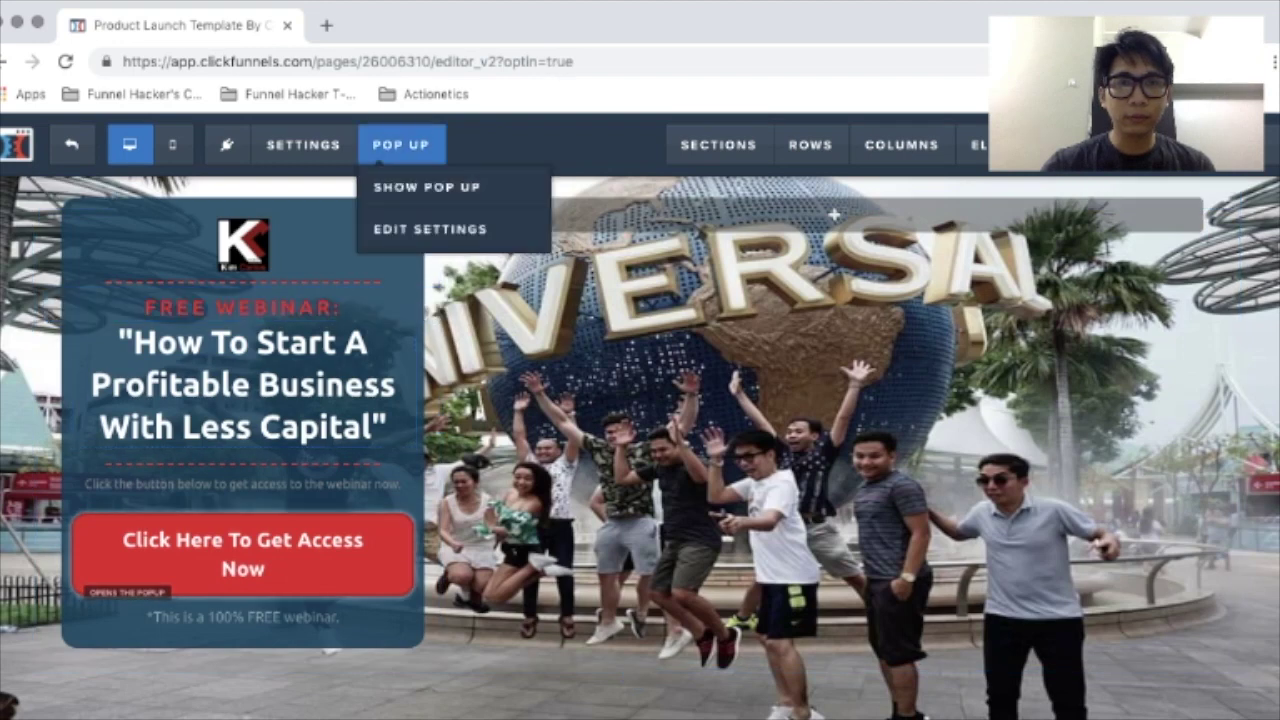
pyautogui.click(427, 187)
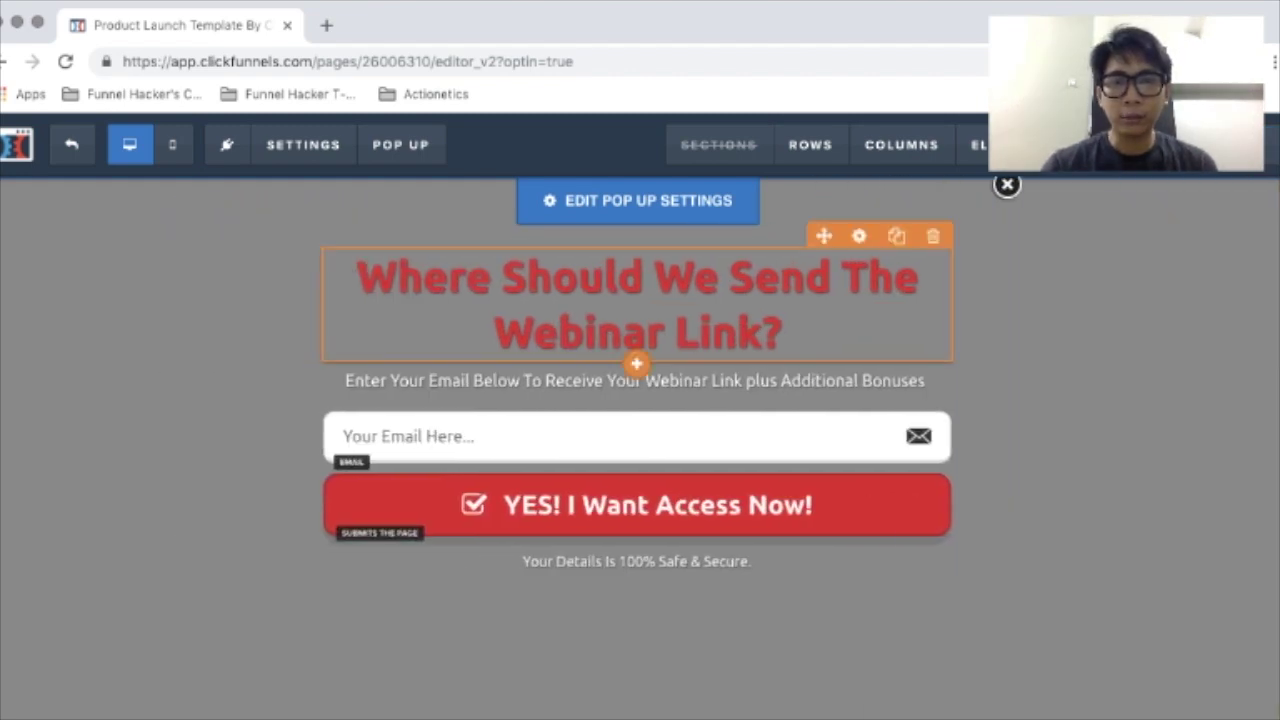
pyautogui.click(637, 305)
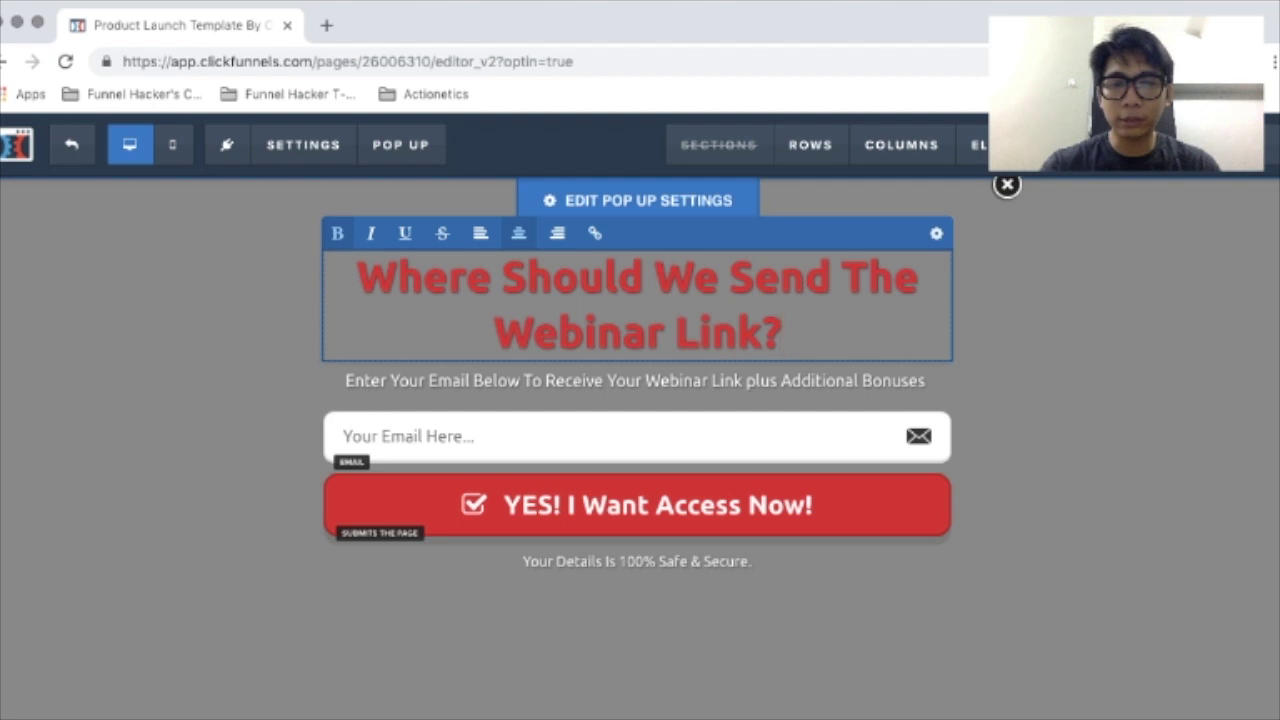
pyautogui.press('BackSpace')
pyautogui.press('BackSpace')
pyautogui.press('BackSpace')
pyautogui.press('BackSpace')
pyautogui.press('BackSpace')
pyautogui.press('BackSpace')
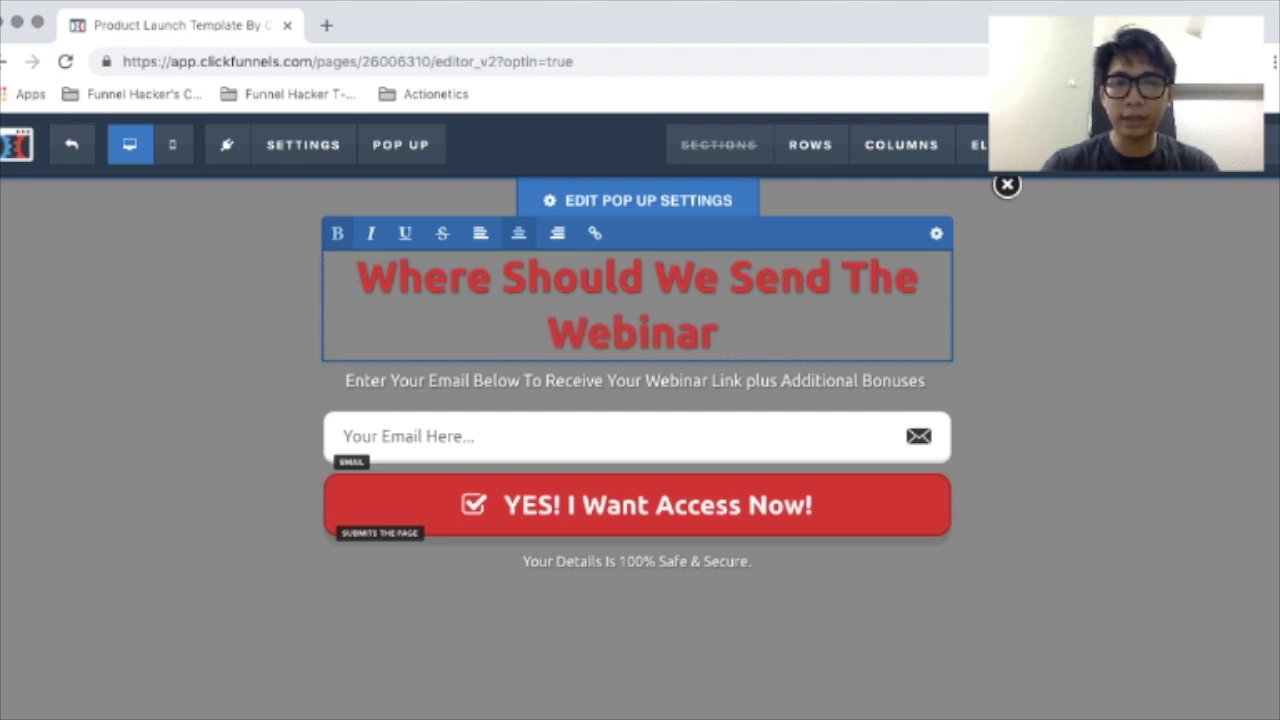
pyautogui.write('Link?')
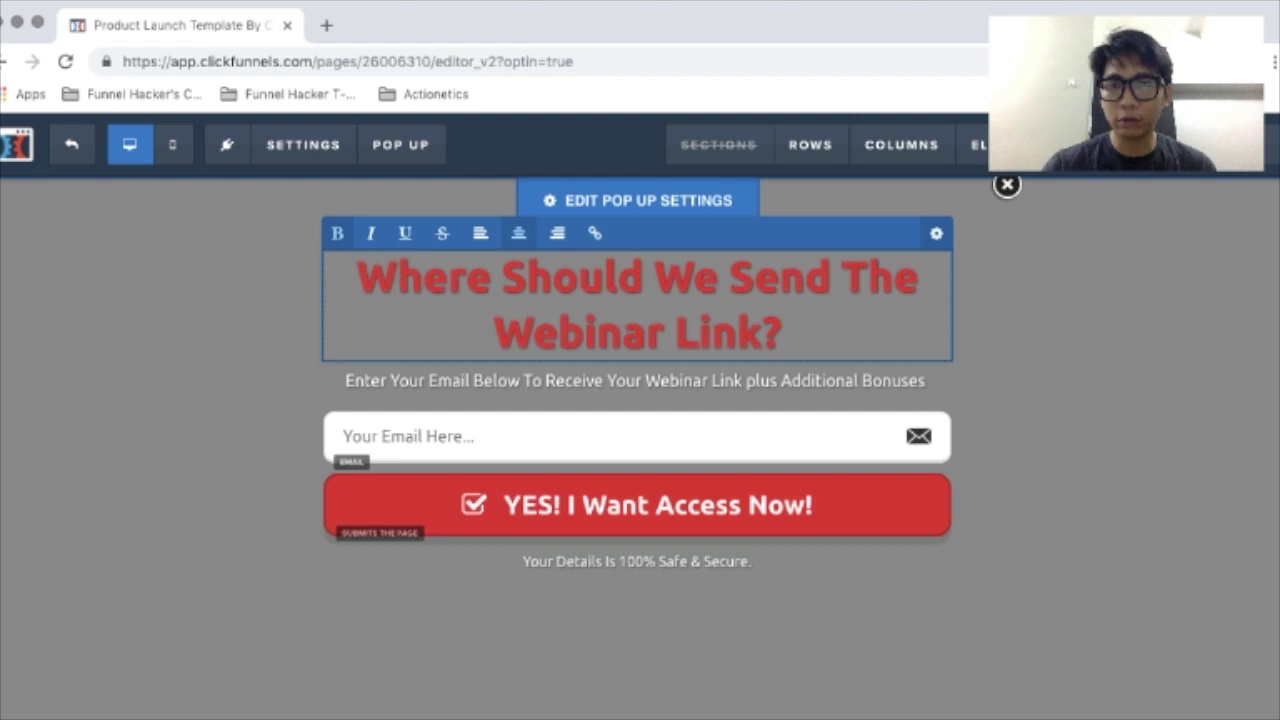
# Step: Check the pop-up headline's settings, then save the page and return to the funnel steps
pyautogui.click(936, 233)
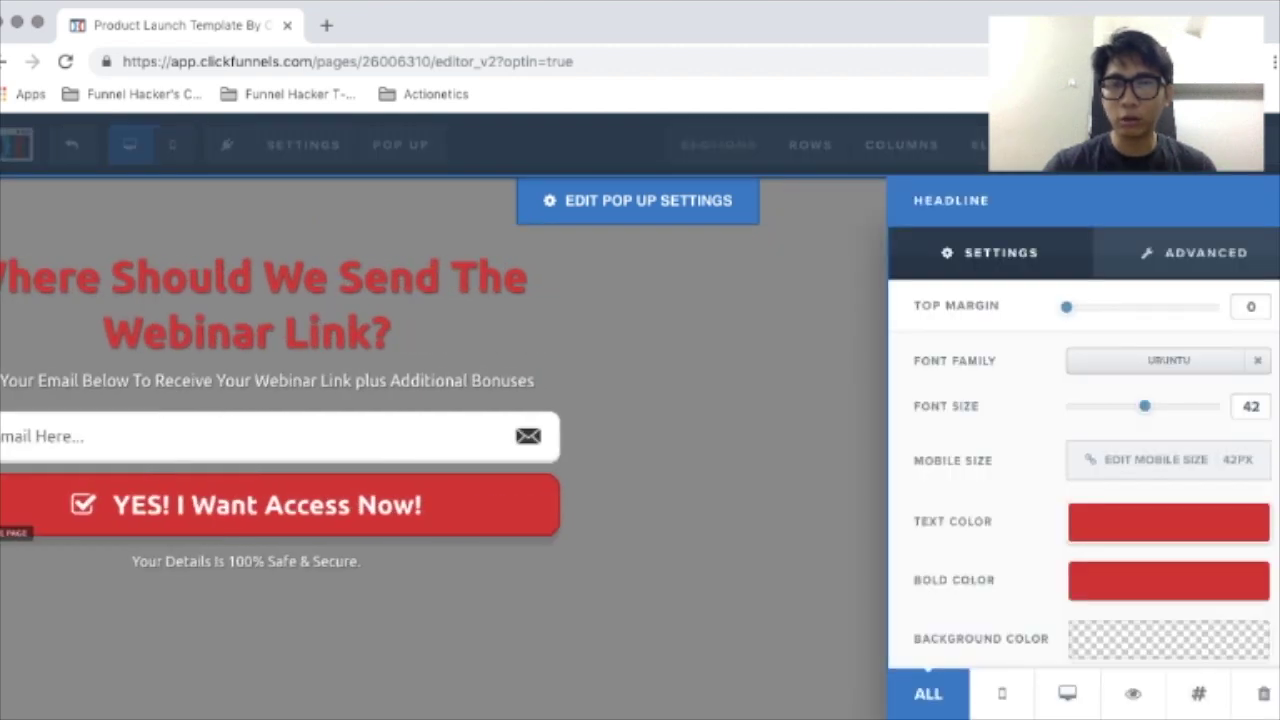
pyautogui.click(640, 440)
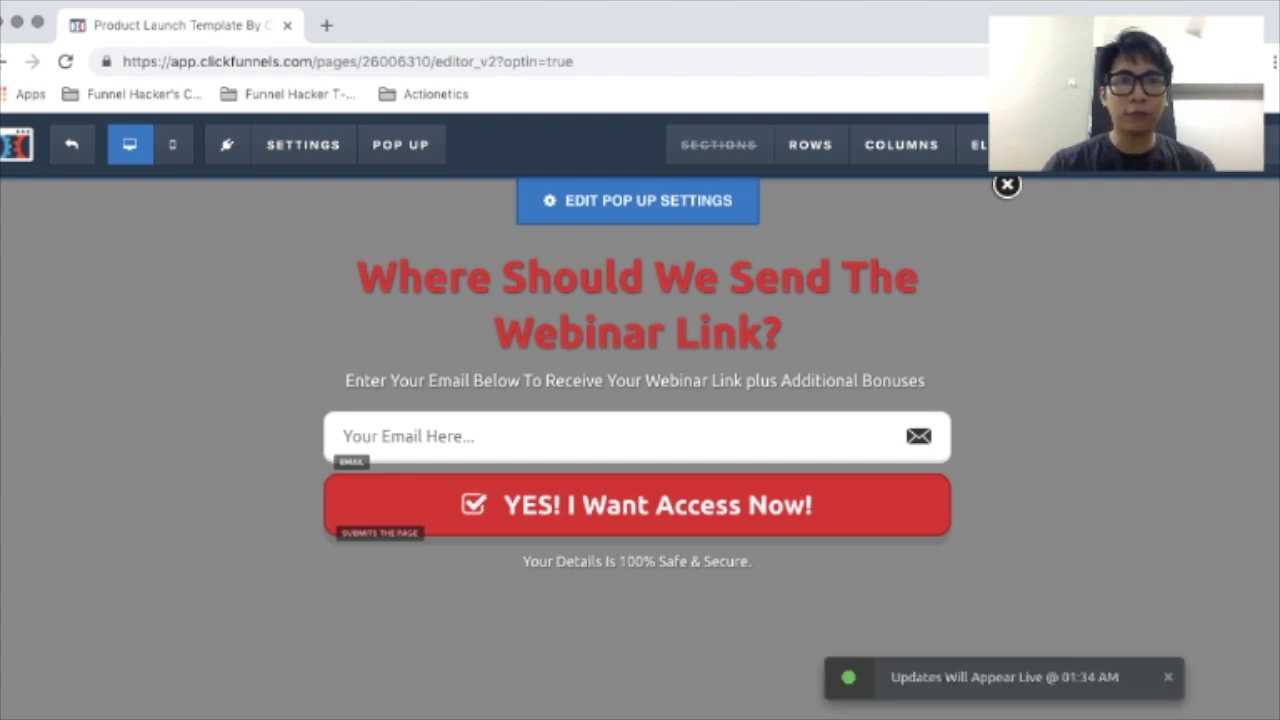
pyautogui.click(71, 144)
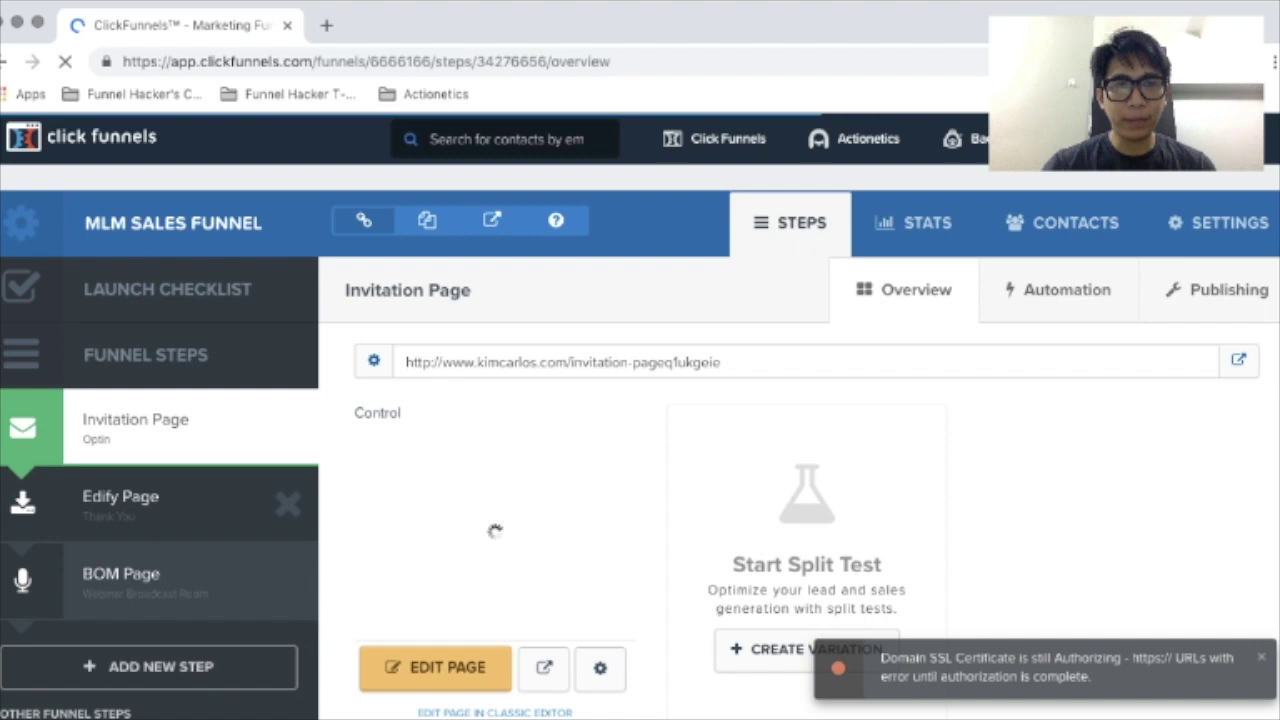
# Step: Open the Edify Page in the editor and look over its headline, subheadline and video
pyautogui.click(120, 496)
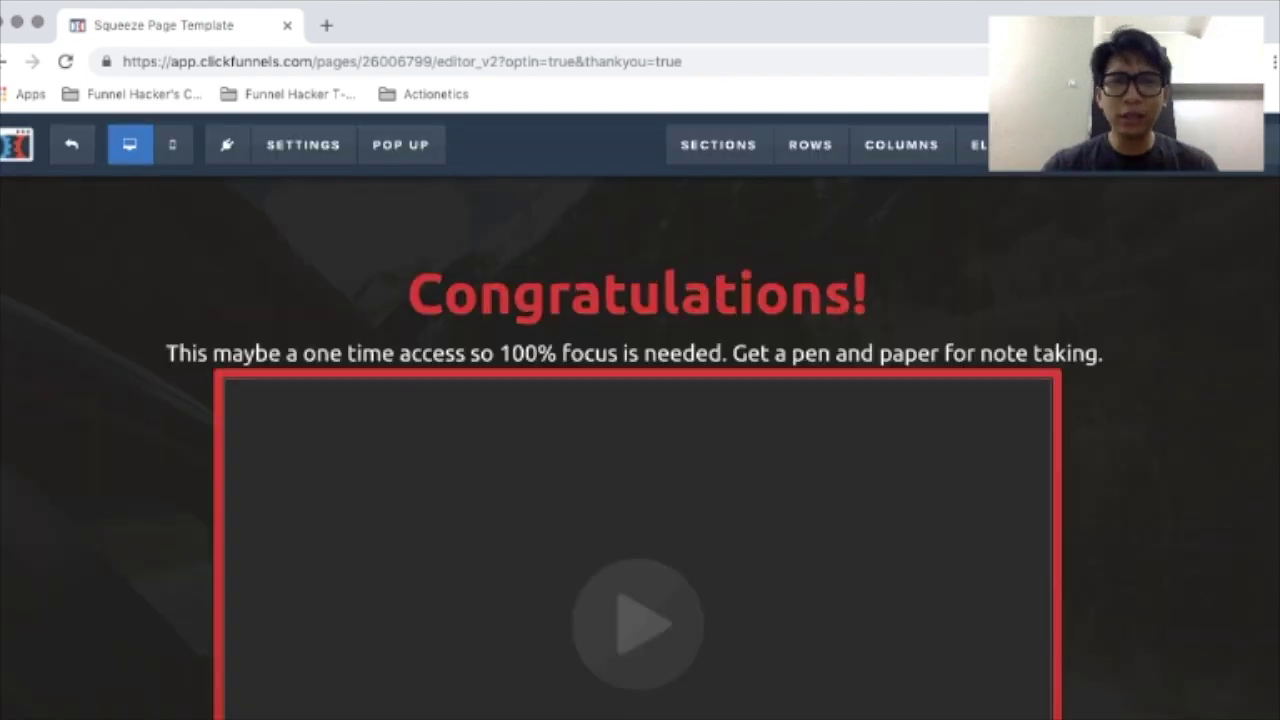
pyautogui.scroll(-2, 640, 450)
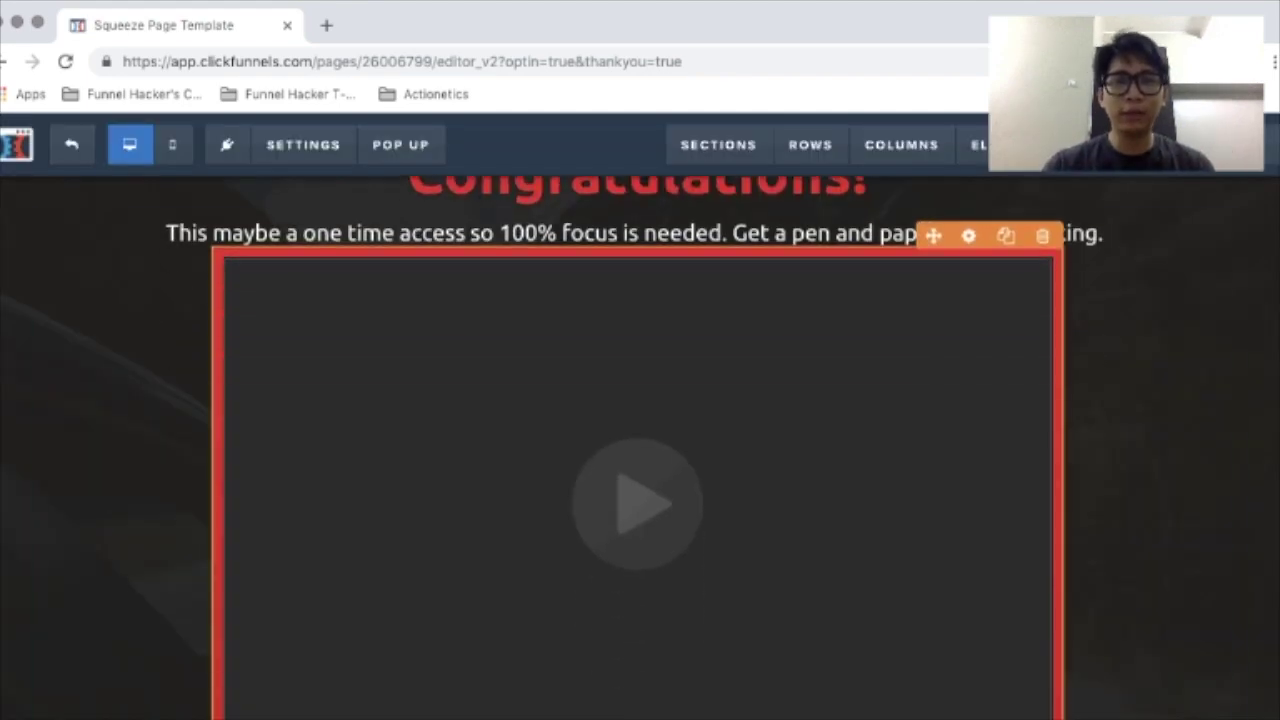
pyautogui.scroll(1, 640, 400)
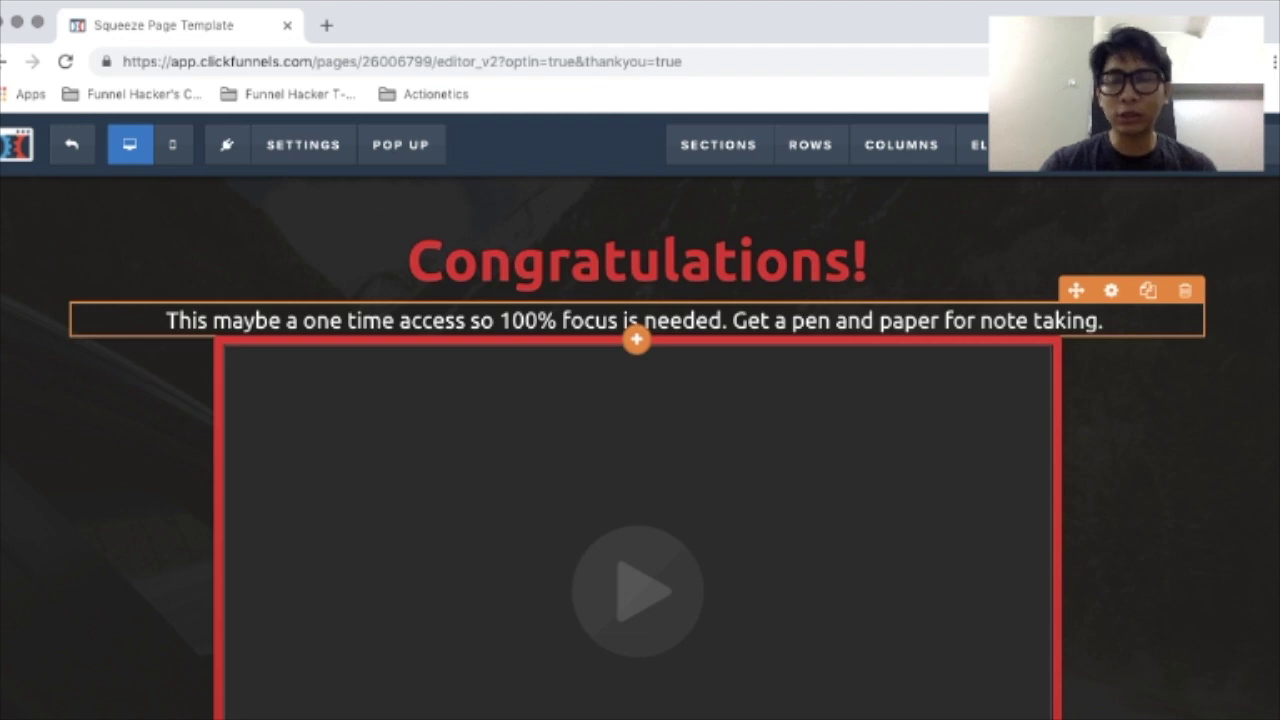
pyautogui.scroll(-2, 637, 439)
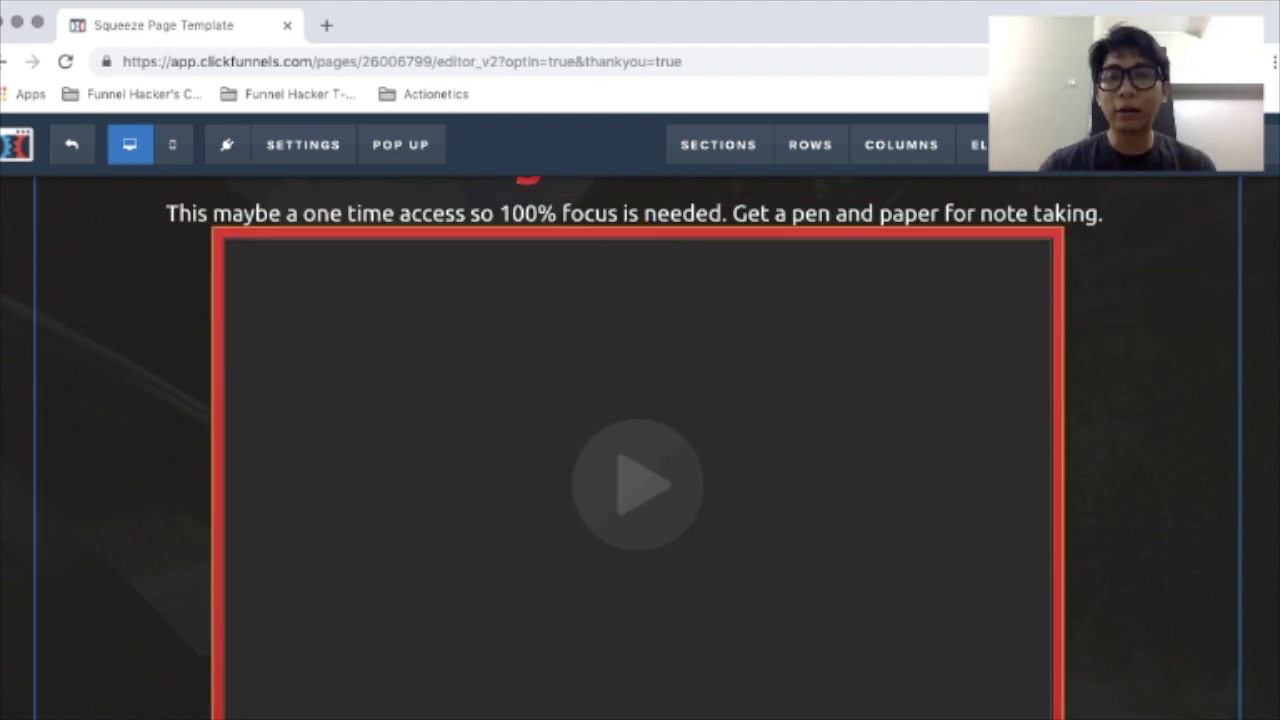
pyautogui.scroll(2, 637, 300)
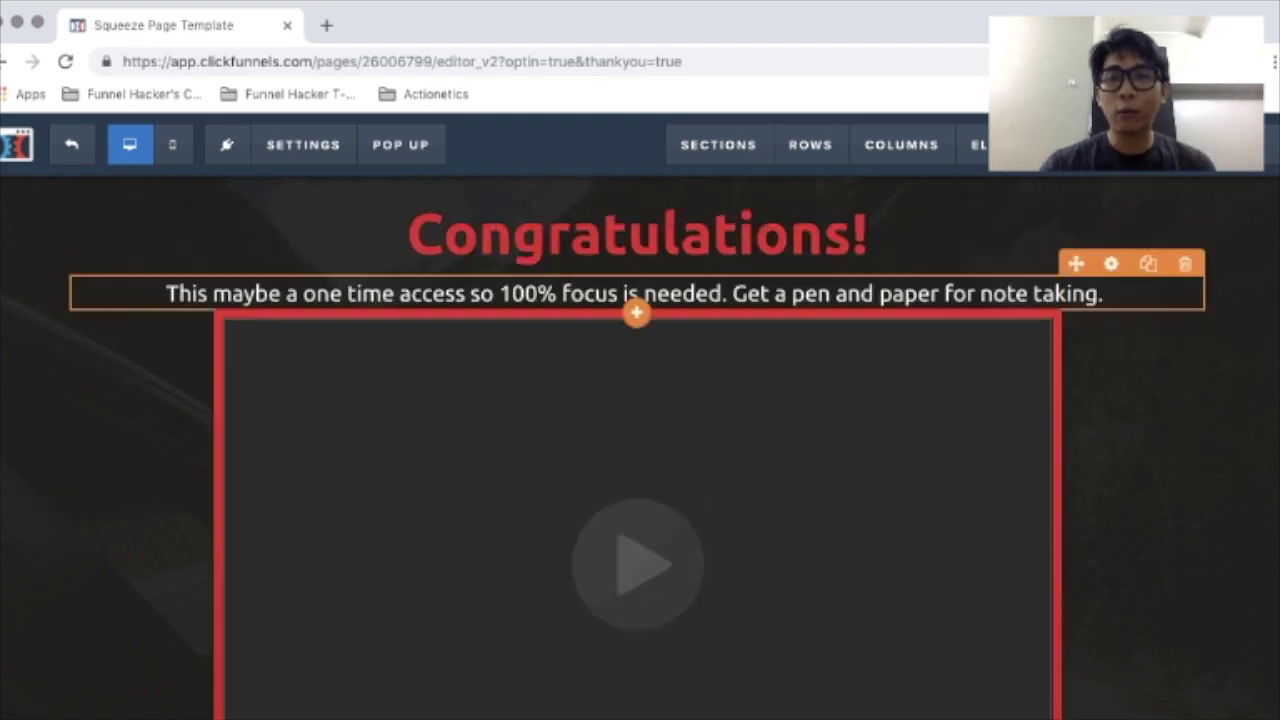
pyautogui.scroll(-6, 637, 400)
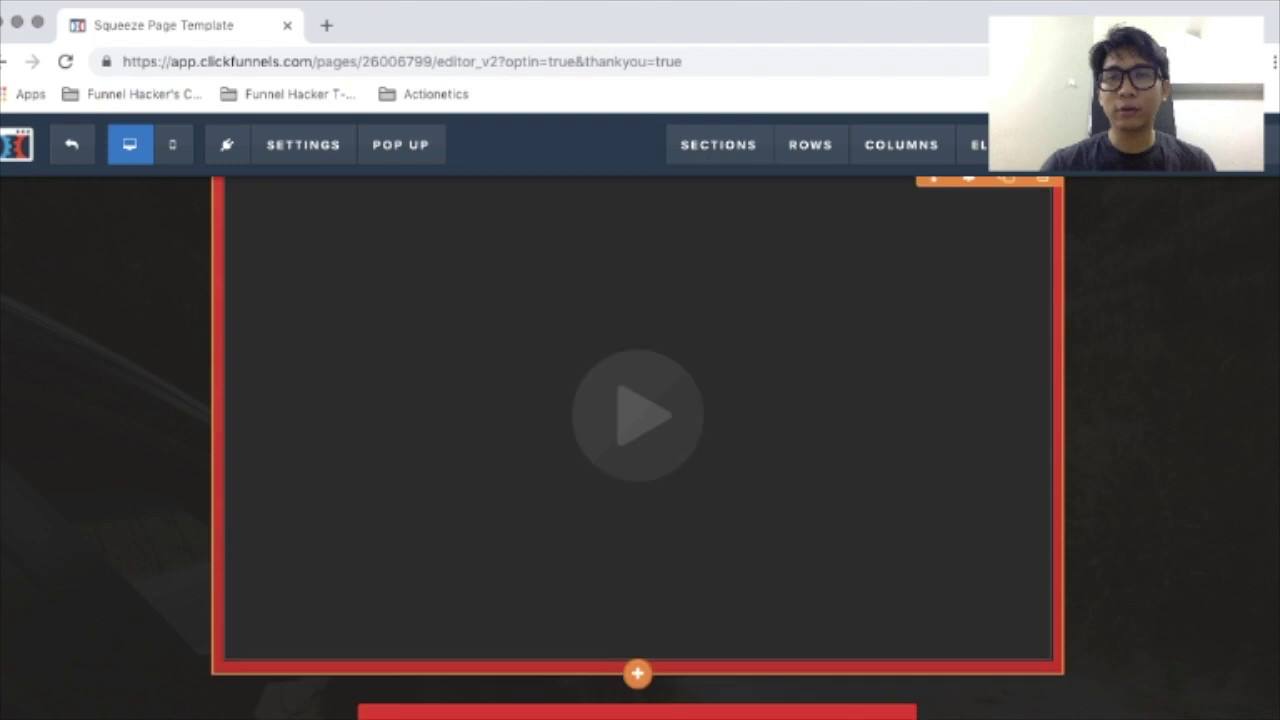
pyautogui.scroll(3, 640, 400)
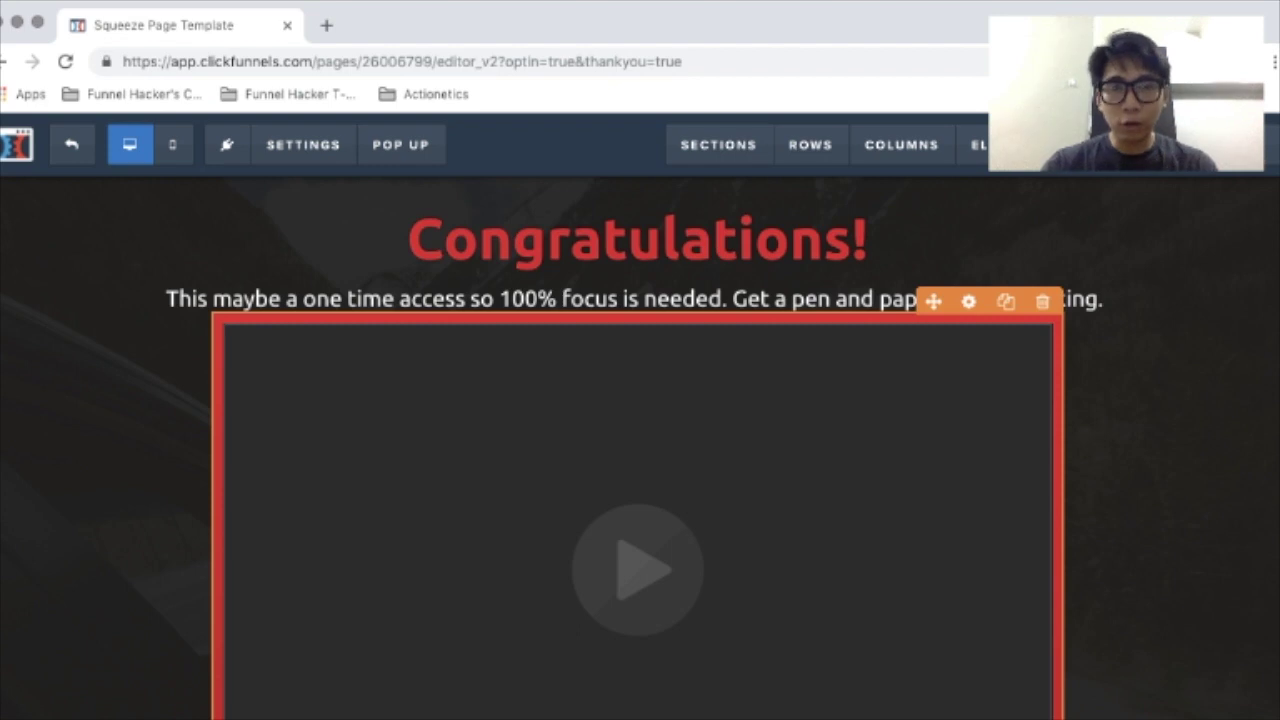
# Step: Open the Edify Page video's settings, check its YouTube URL and close the settings
pyautogui.scroll(-2, 640, 420)
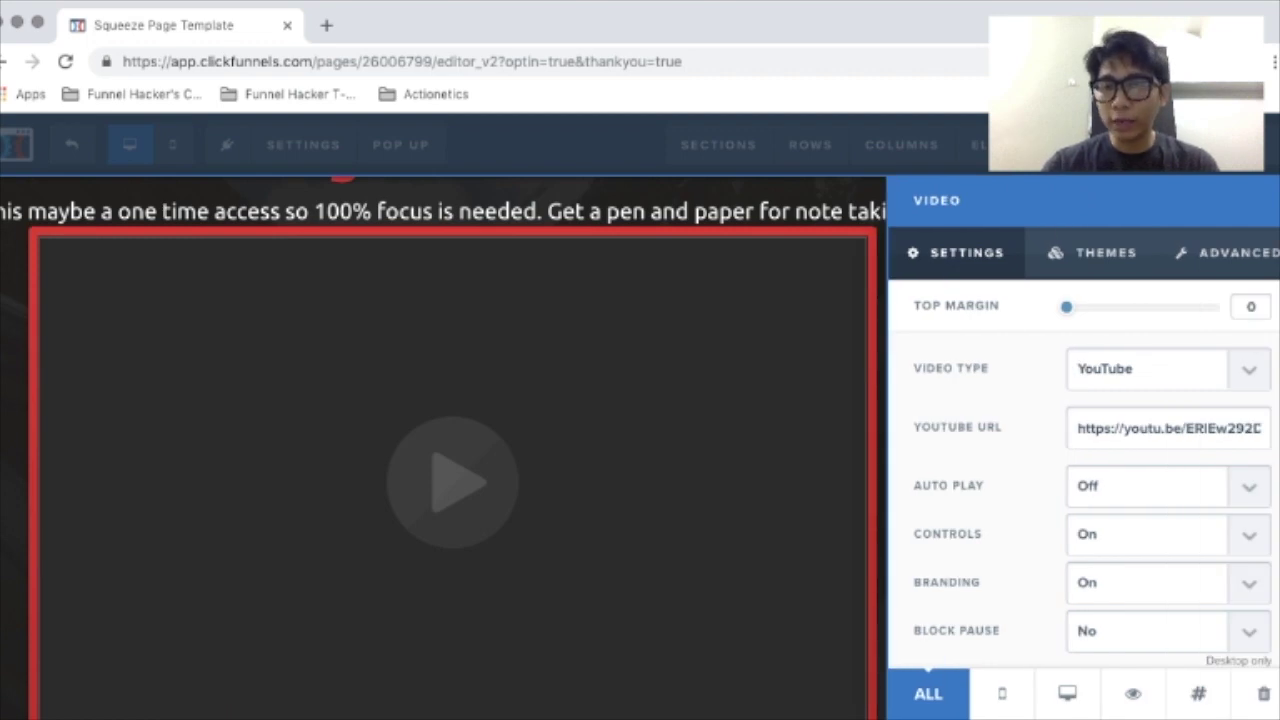
pyautogui.tripleClick(1168, 428)
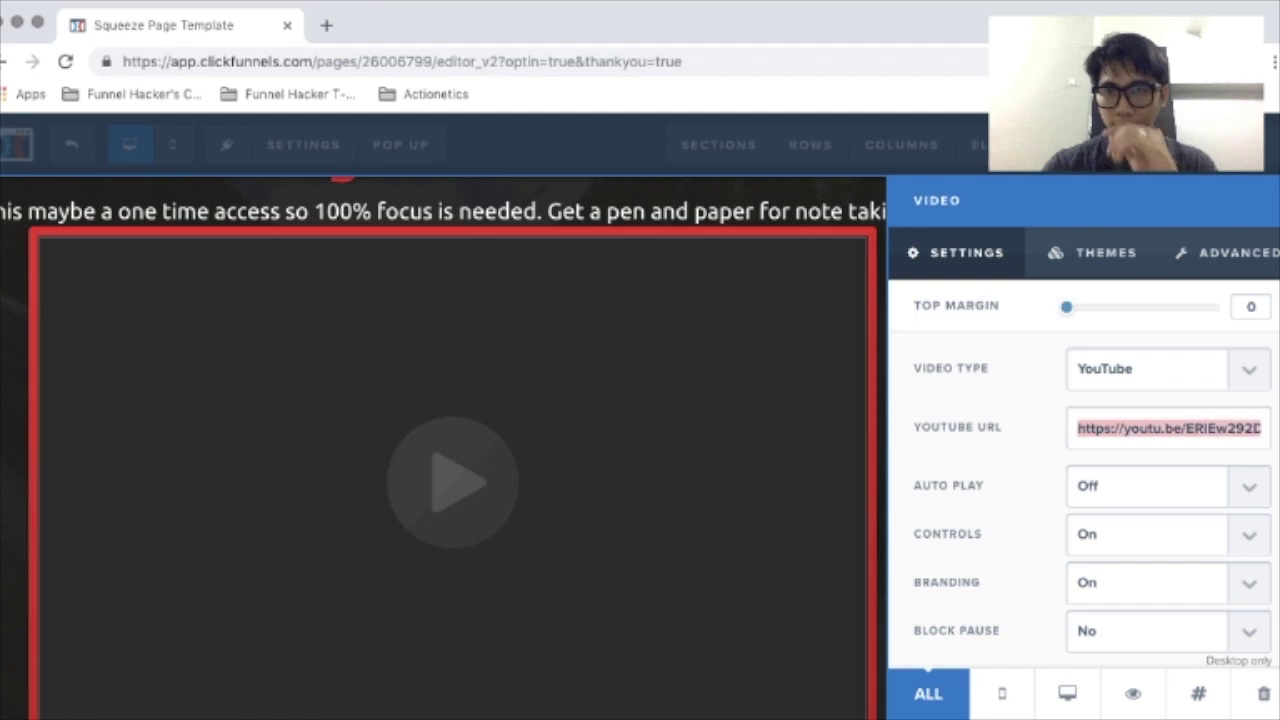
pyautogui.press('Escape')
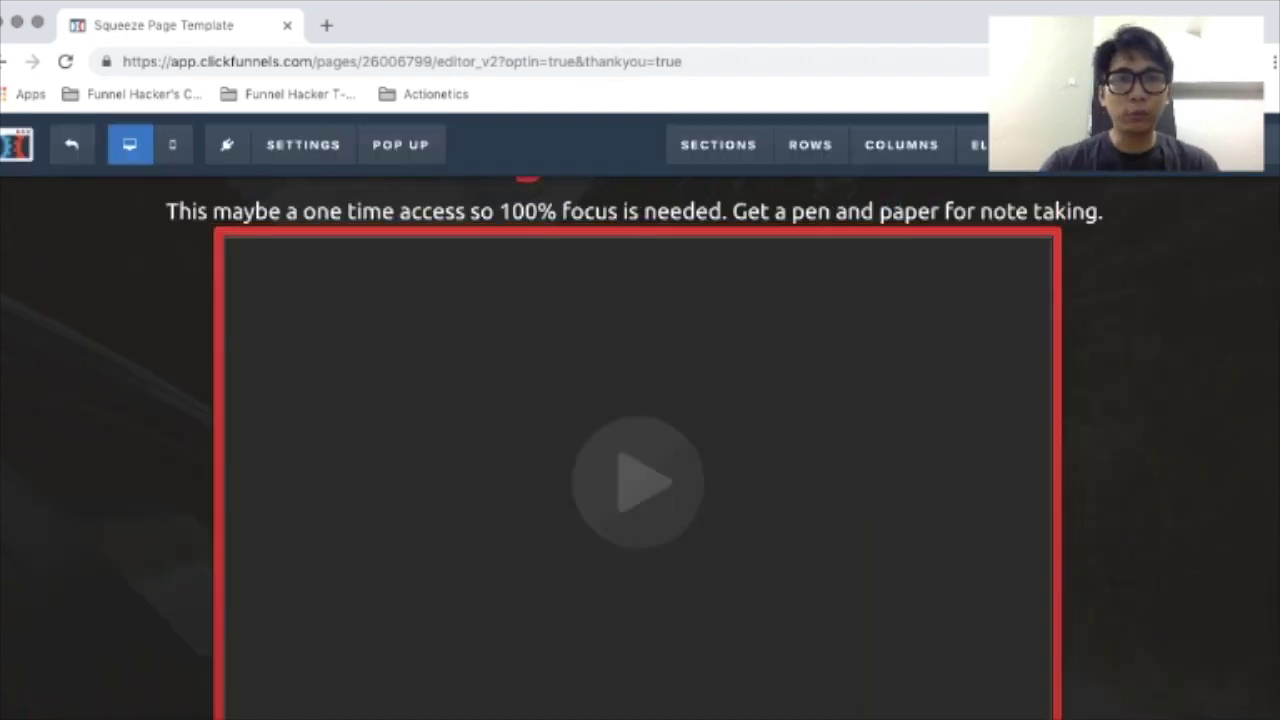
# Step: Switch to YouTube by opening youtube.com in a new browser tab
pyautogui.click(326, 25)
pyautogui.write('youtube.com')
pyautogui.press('Return')
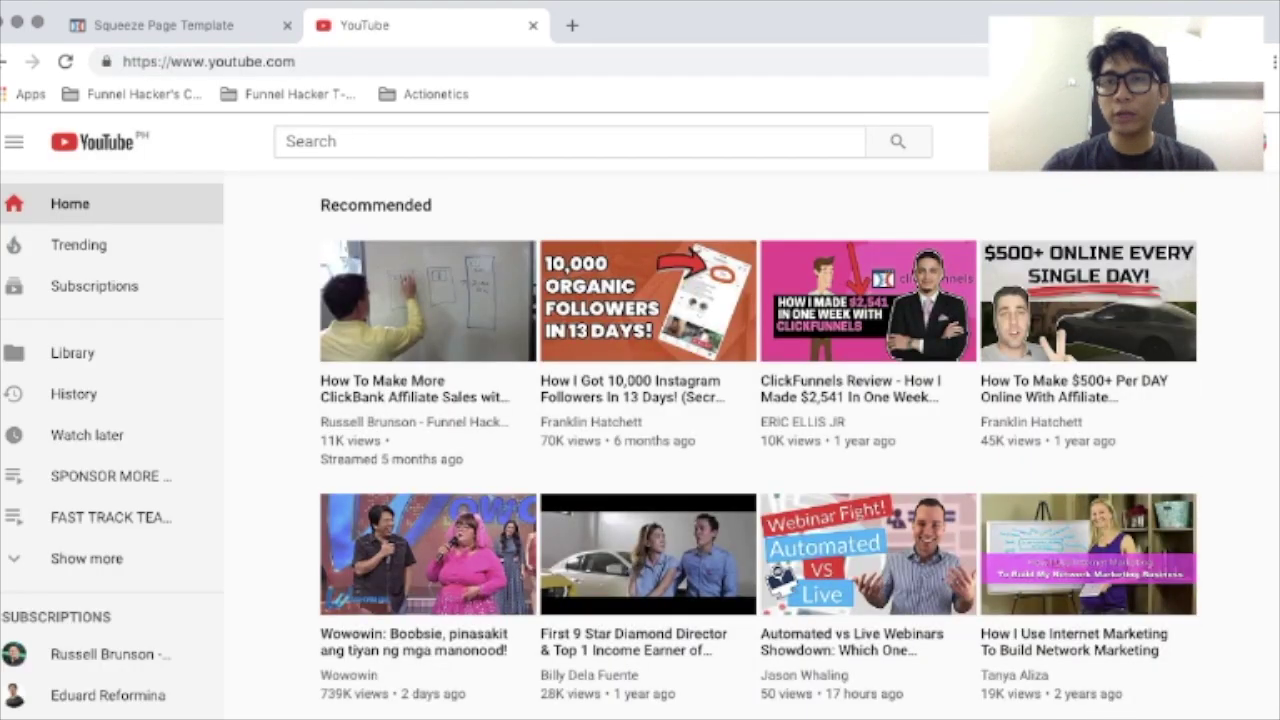
# Step: Go to the uploads of the signed-in account's own channel and open the BILOG-BILOG EBOOK video
pyautogui.click(1264, 141)
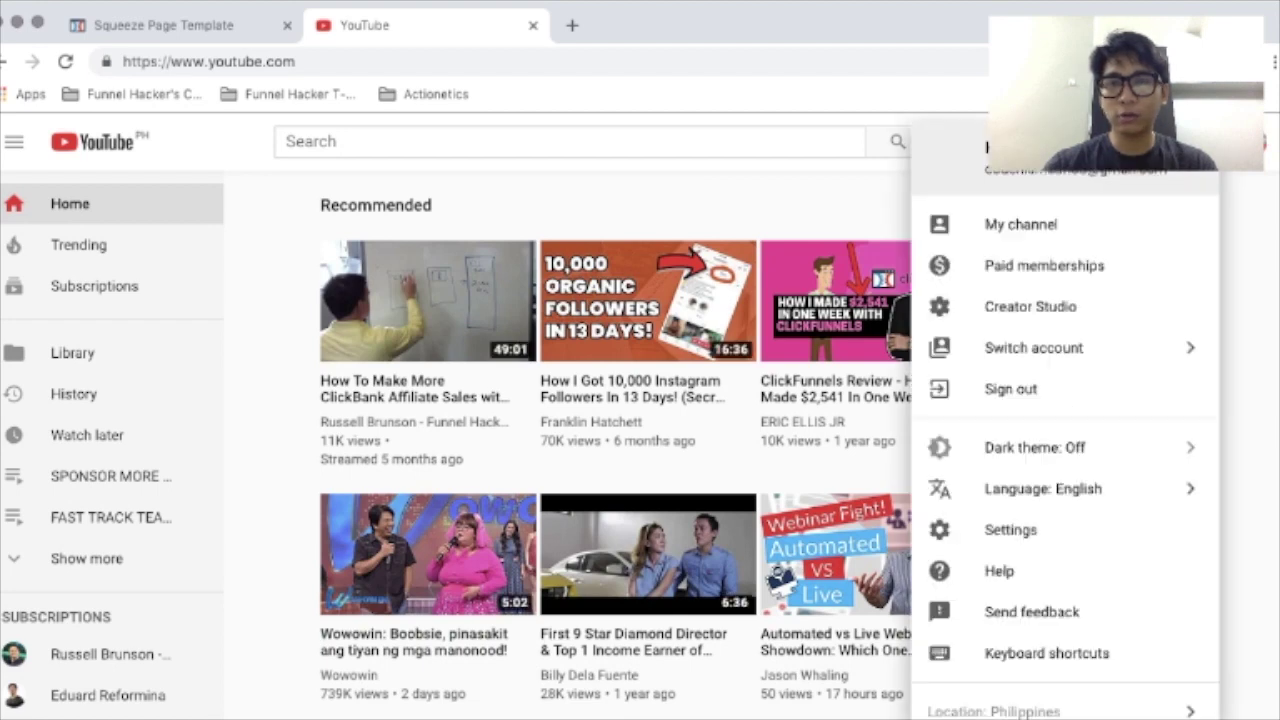
pyautogui.click(1010, 220)
pyautogui.click(498, 466)
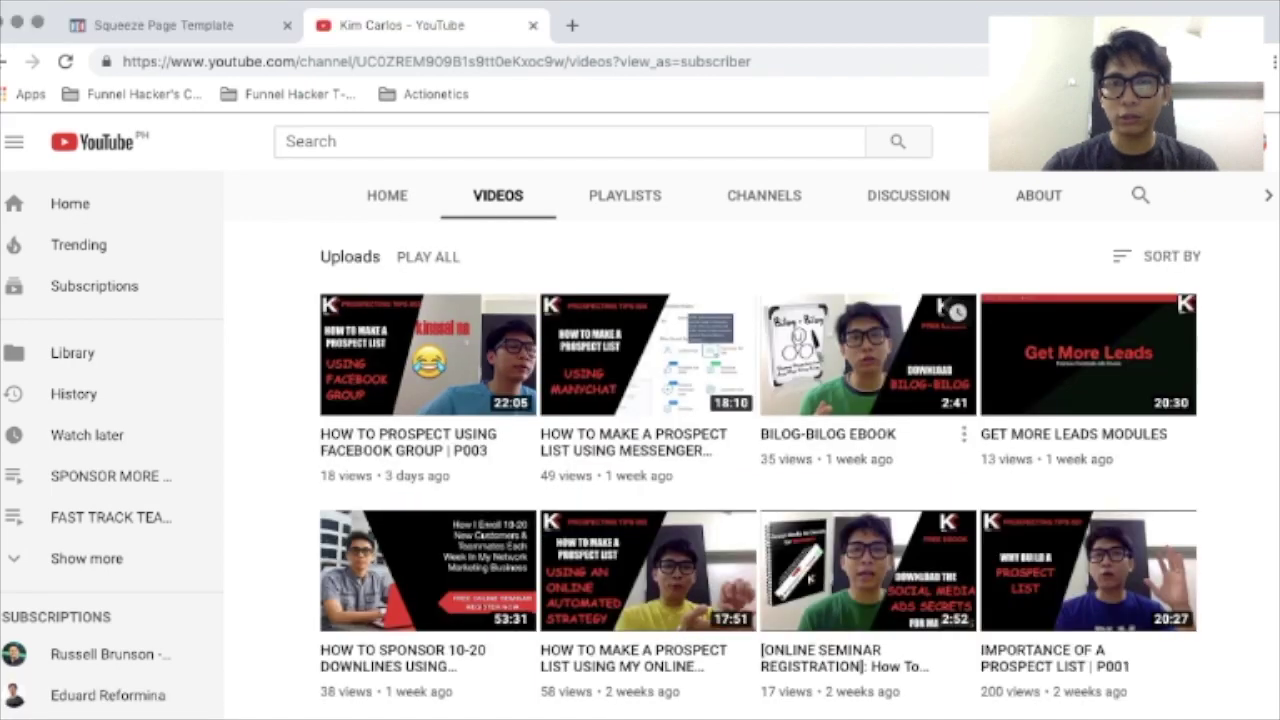
pyautogui.click(868, 355)
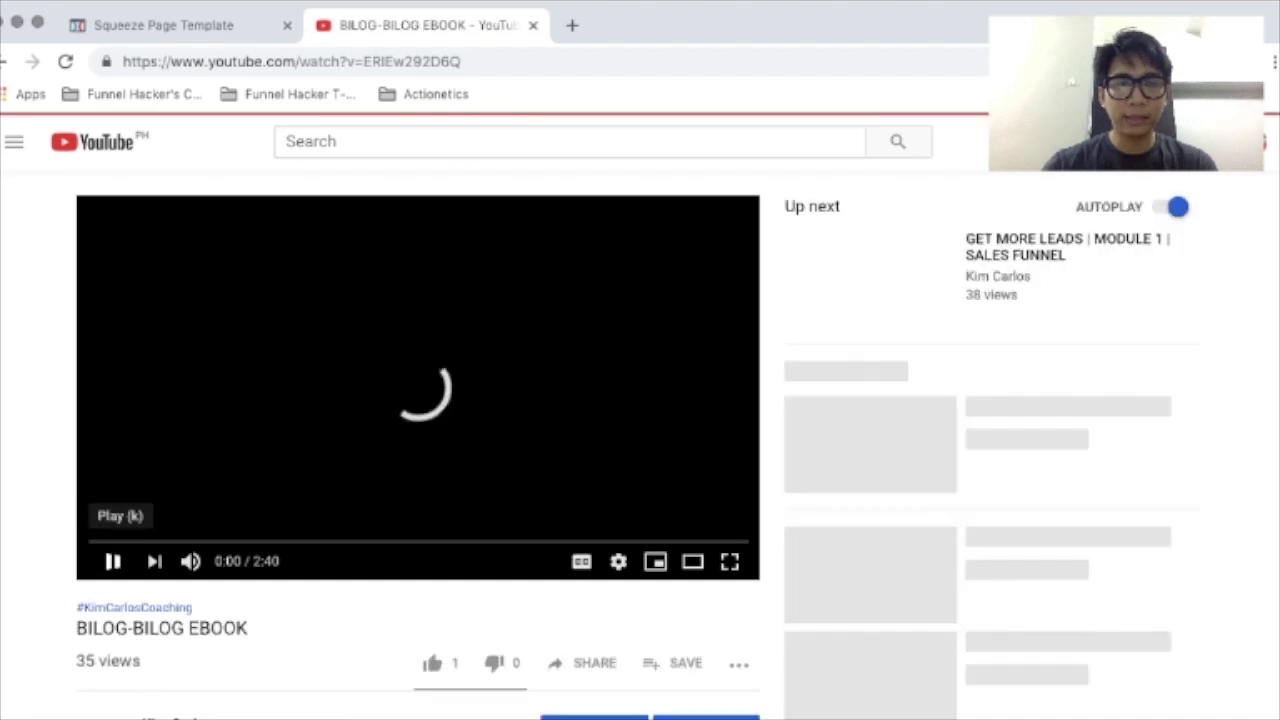
pyautogui.scroll(-2, 580, 620)
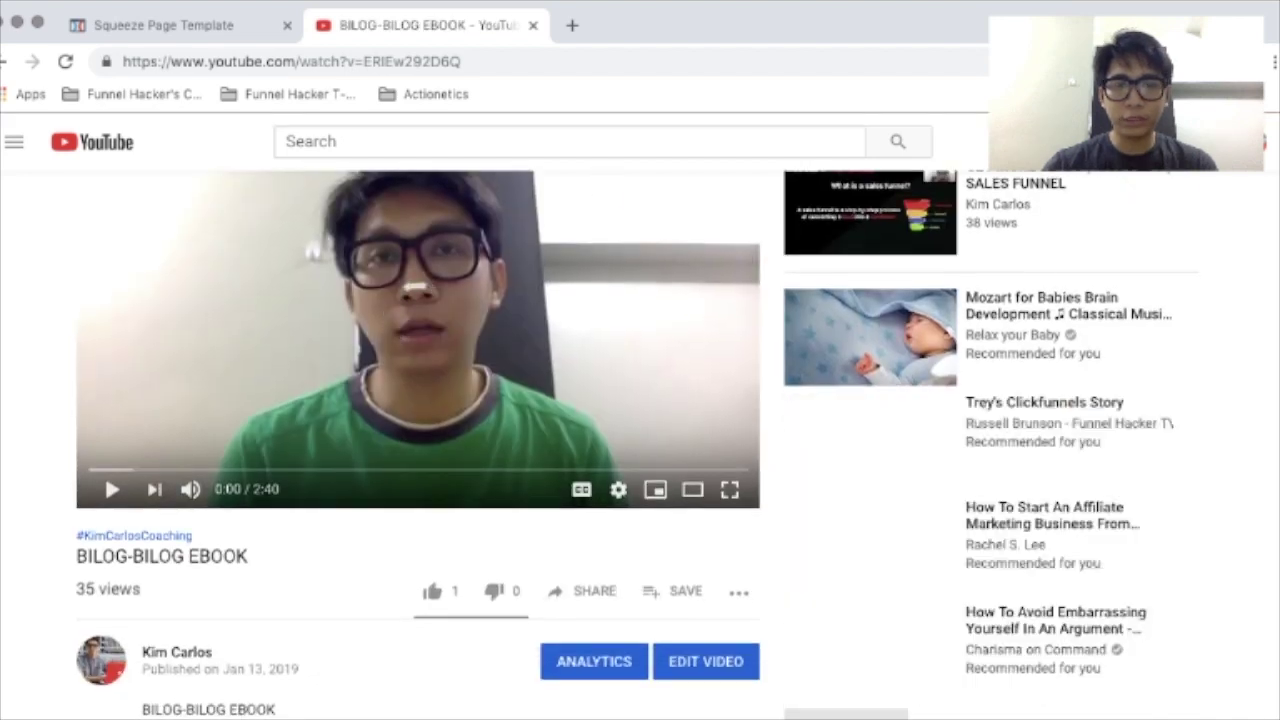
# Step: Copy the share link of the BILOG-BILOG EBOOK video and close the share dialog
pyautogui.click(585, 591)
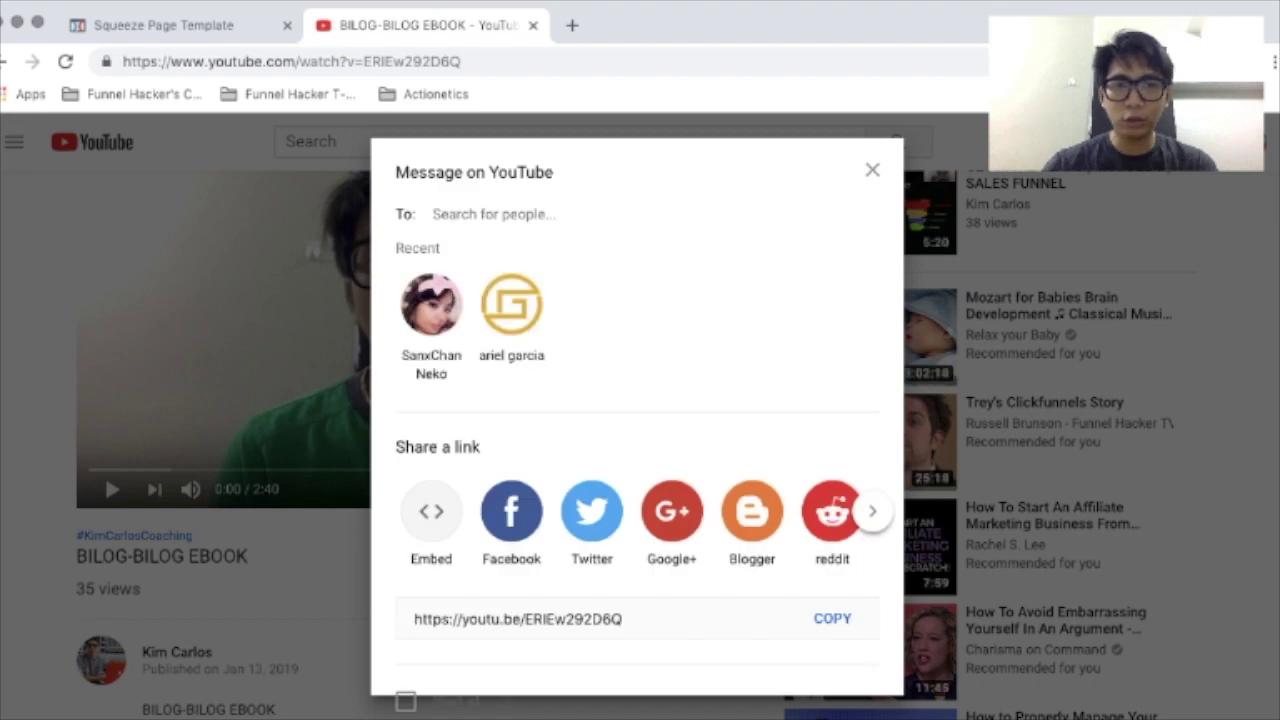
pyautogui.click(832, 618)
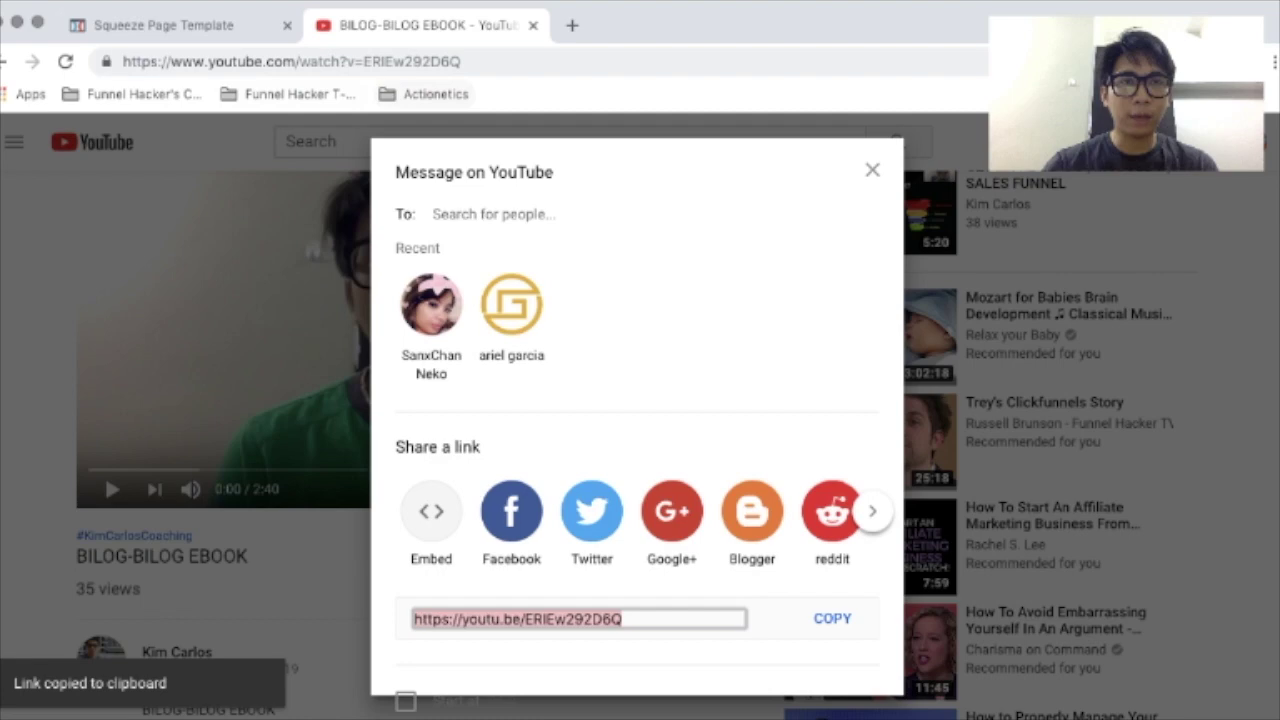
pyautogui.press('Escape')
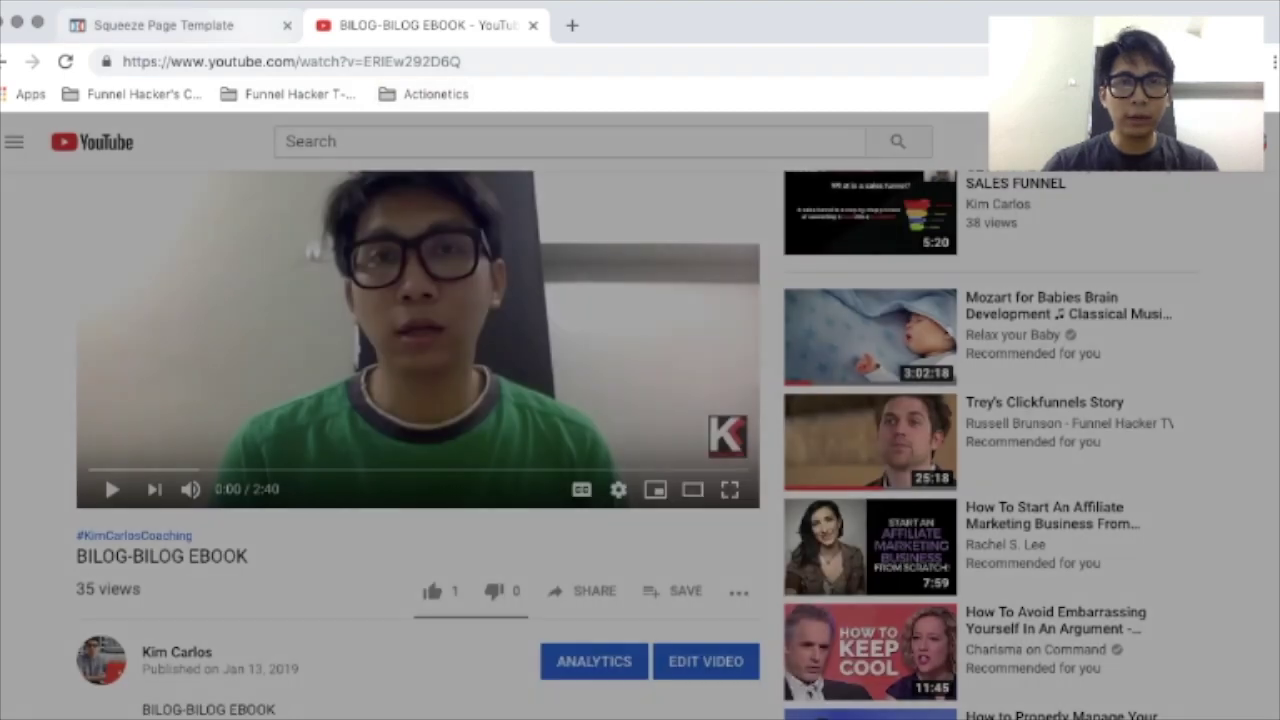
pyautogui.press('super+1')
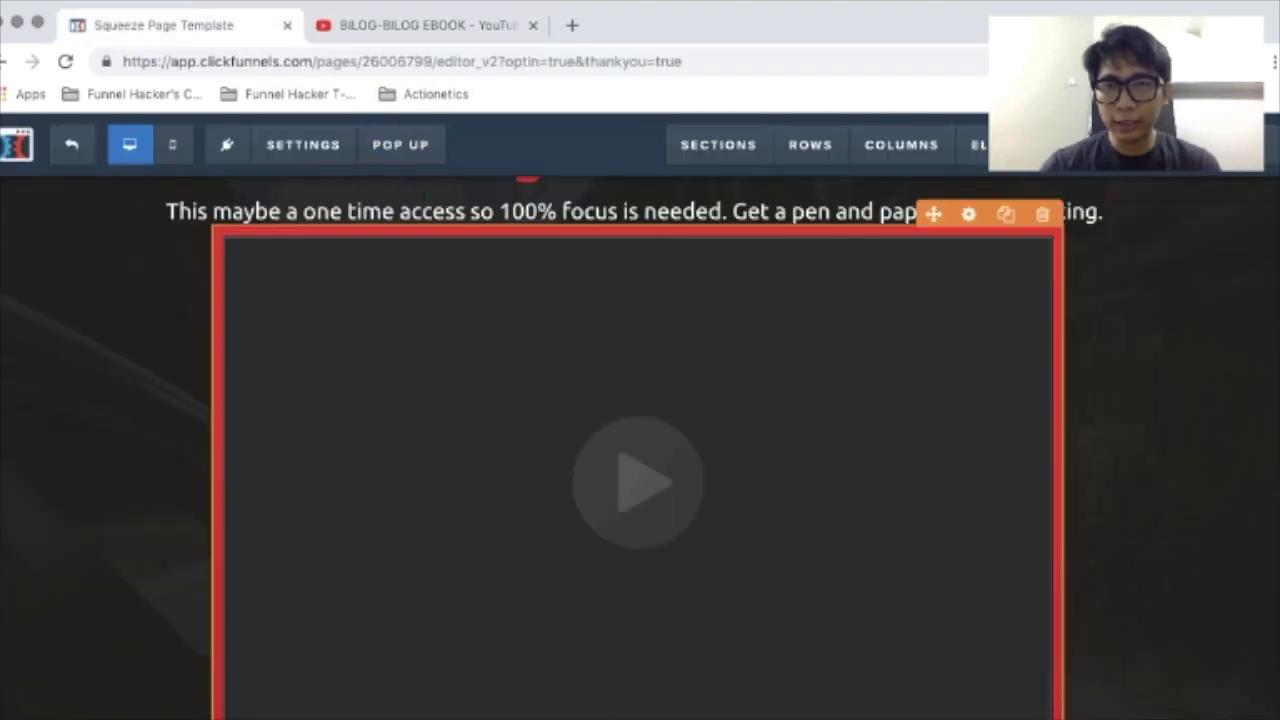
pyautogui.click(968, 213)
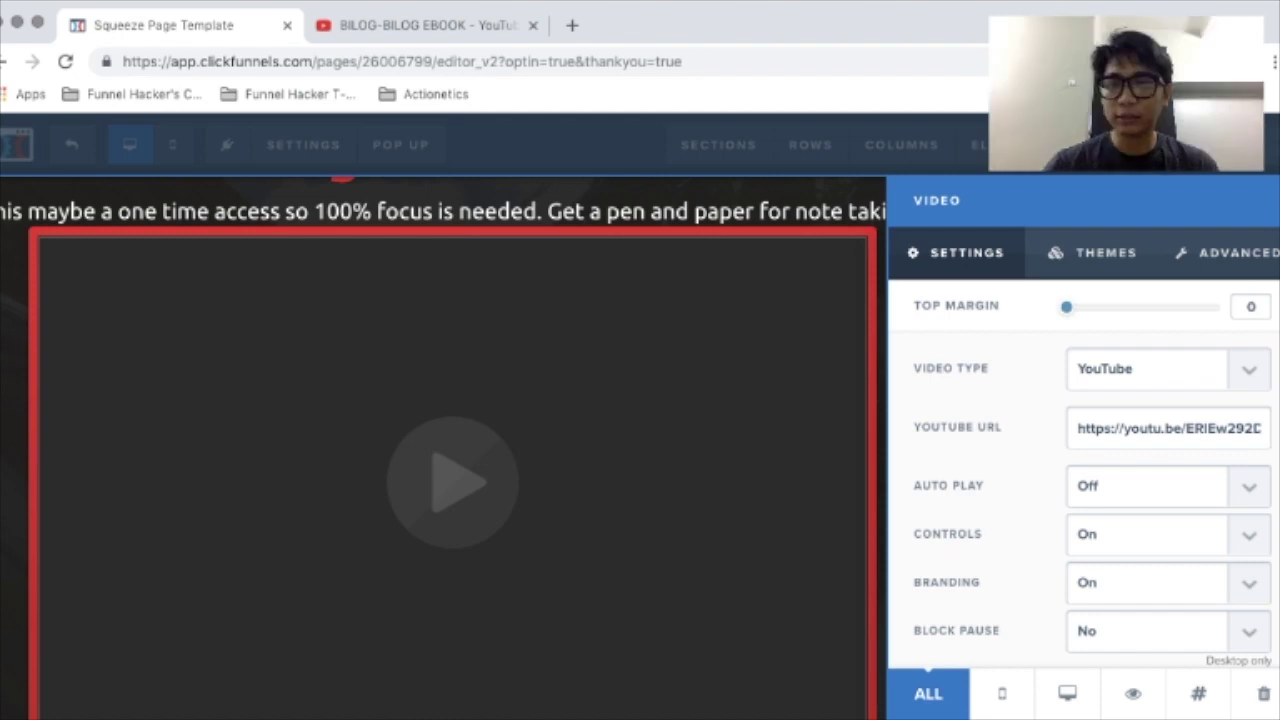
pyautogui.press('Escape')
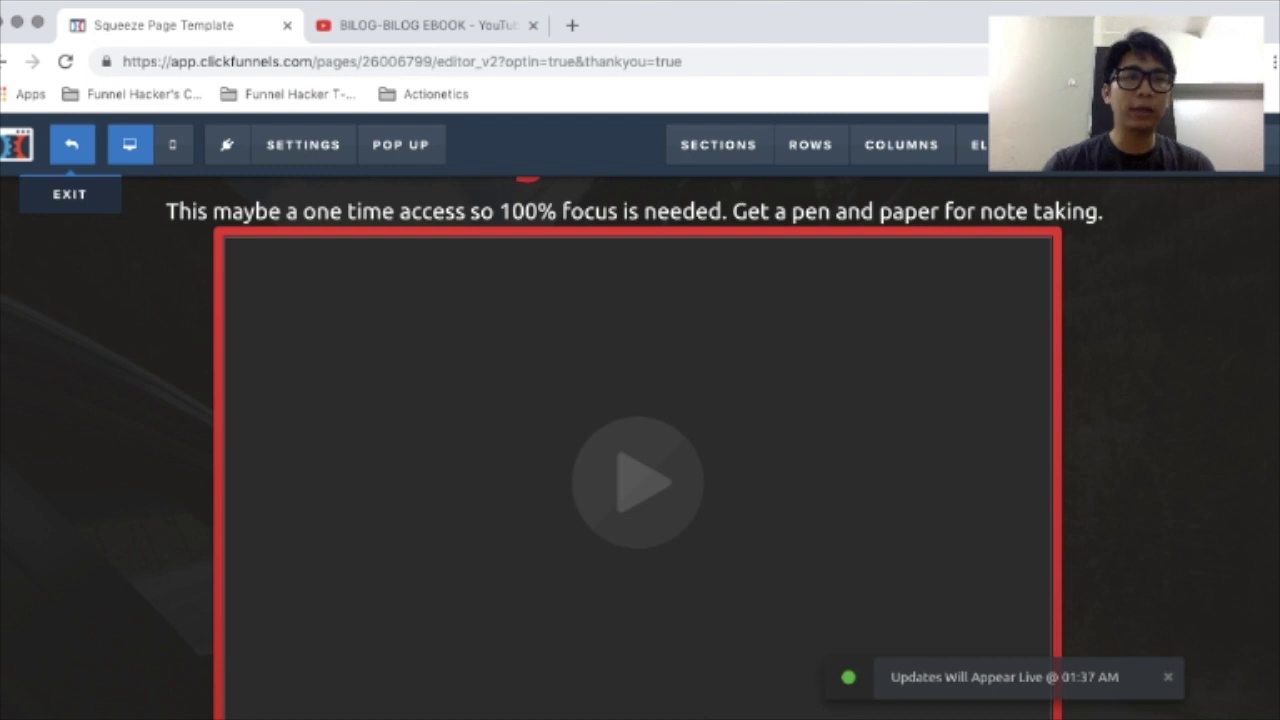
# Step: Exit the Edify Page editor, open the Webinar Broadcast Room page in the editor and look over its headline and video
pyautogui.click(71, 145)
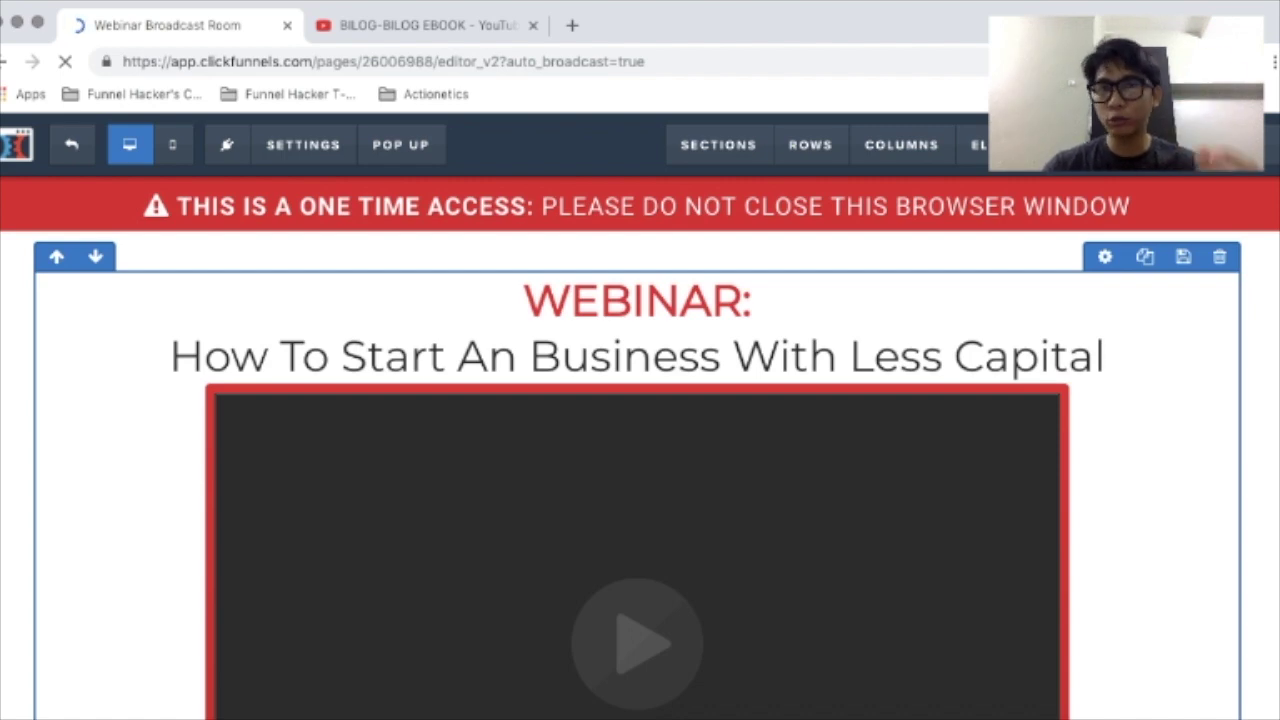
pyautogui.scroll(-3, 640, 450)
pyautogui.scroll(3, 640, 450)
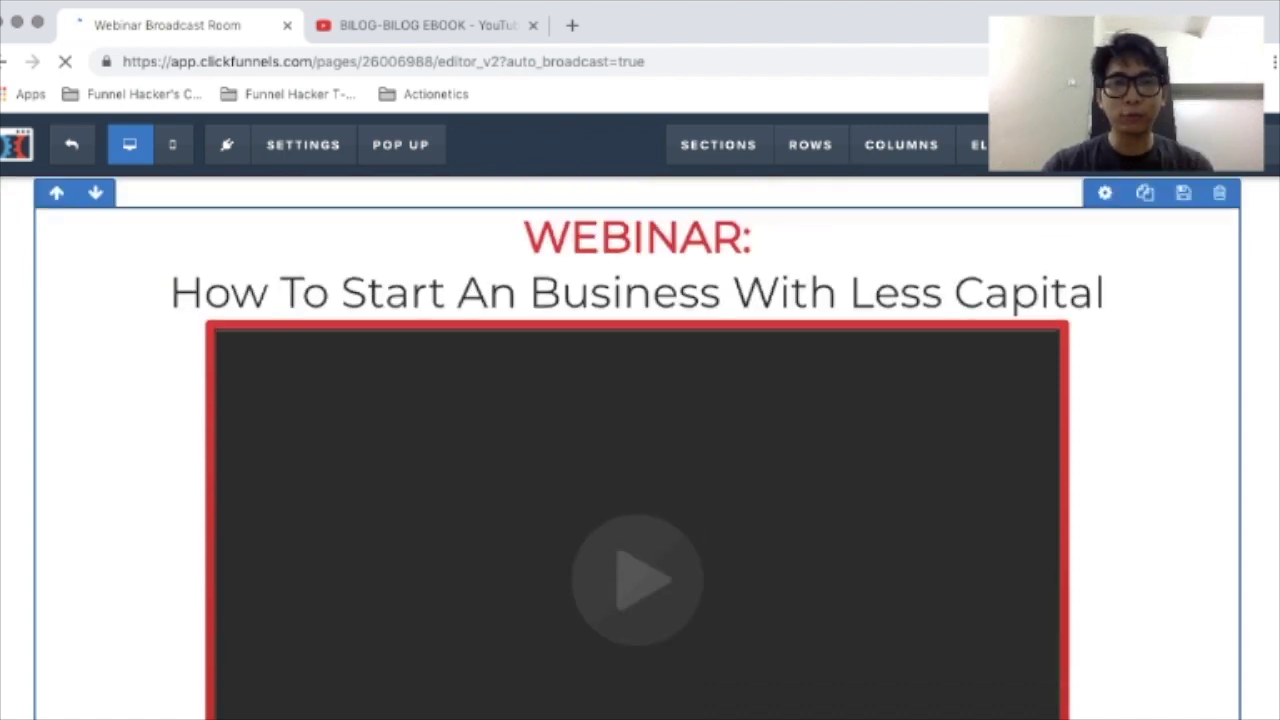